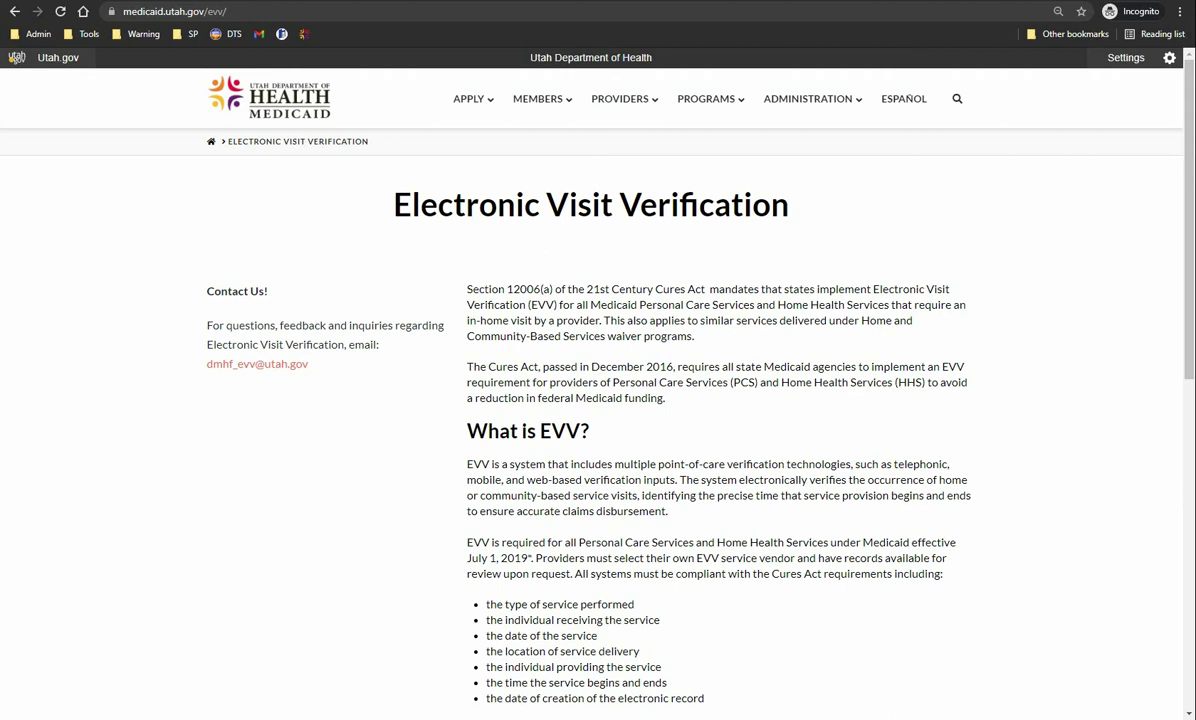
Scroll the Electronic Visit Verification page down to the Resources for Providers and Medicaid Members links
scroll(1001, 366, "down", 5)
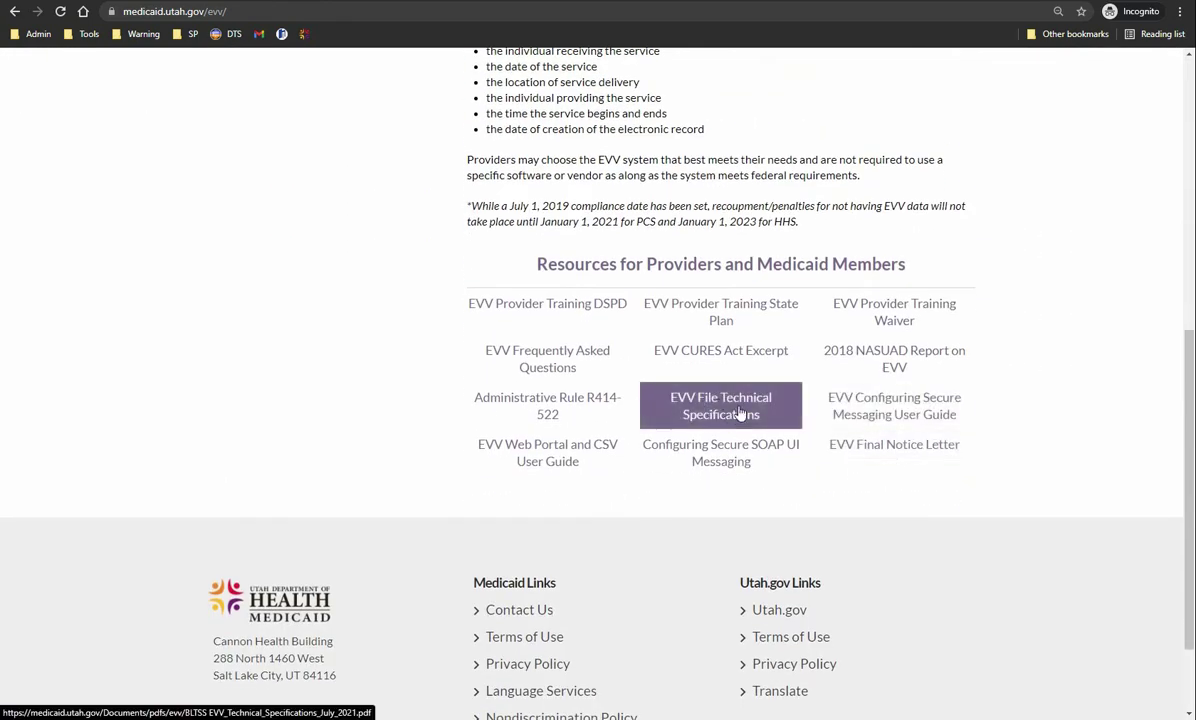
Open the EVV Web Portal and CSV User Guide PDF from the resources list
left_click(540, 455)
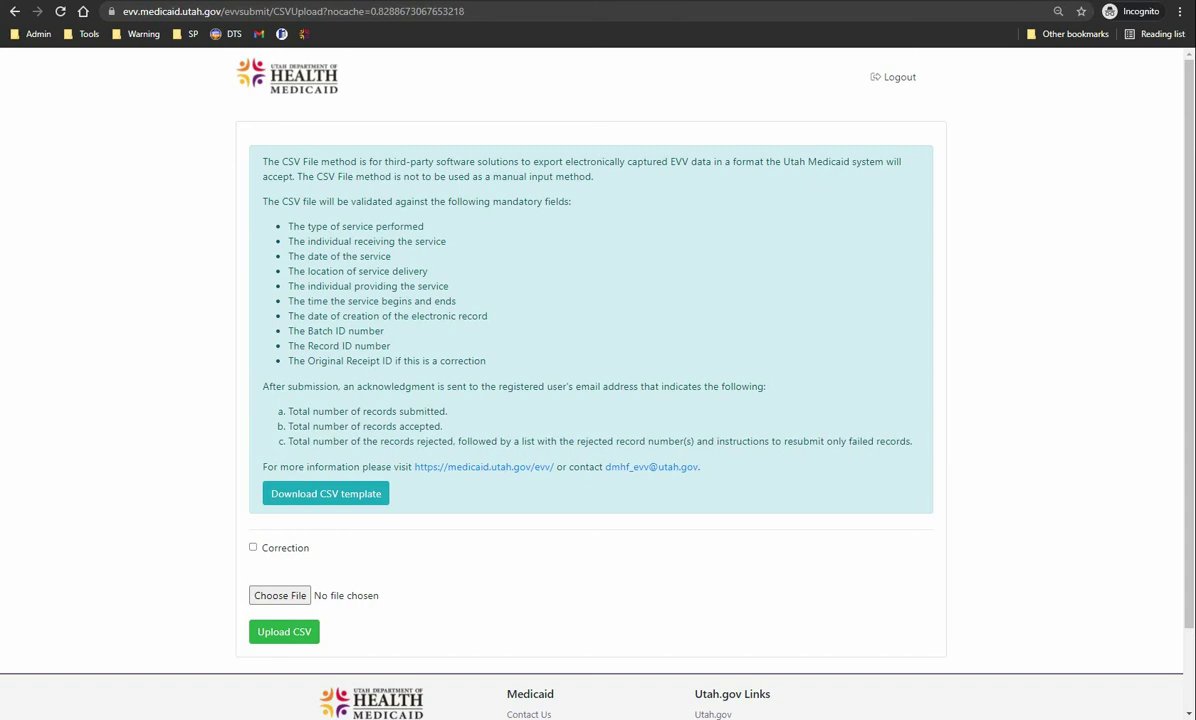
Go back to the EVV resources page, then forward again to the CSV upload page
key("alt+Left")
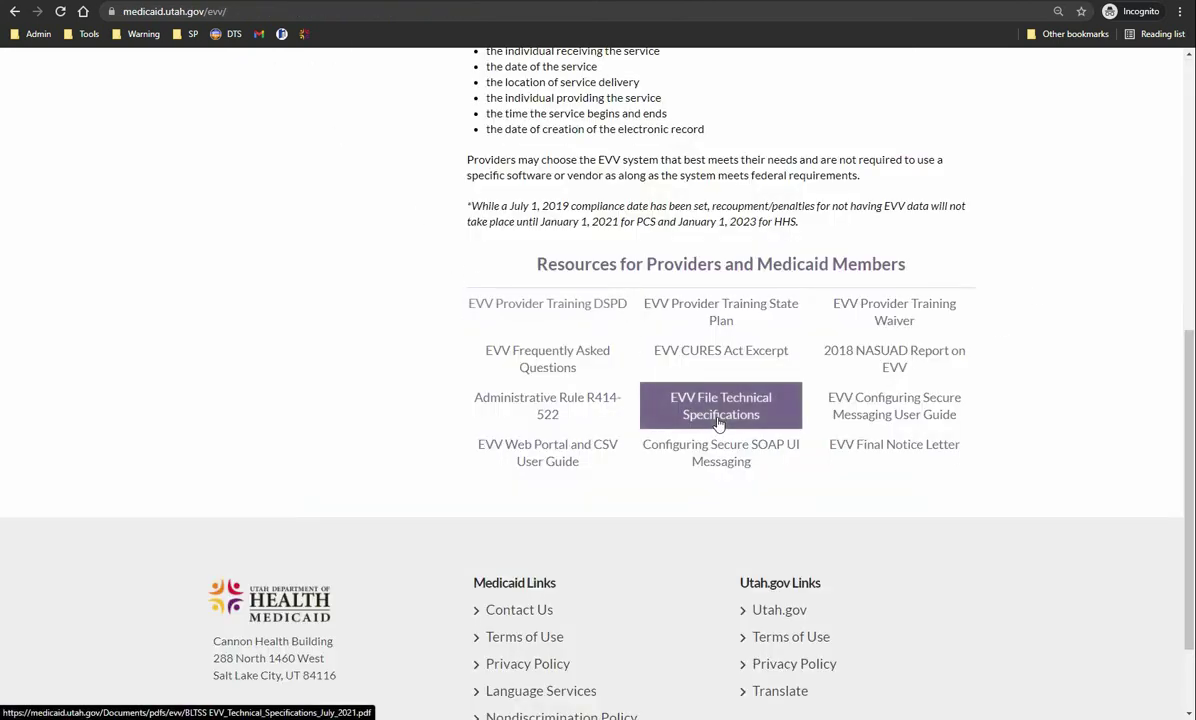
key("alt+Right")
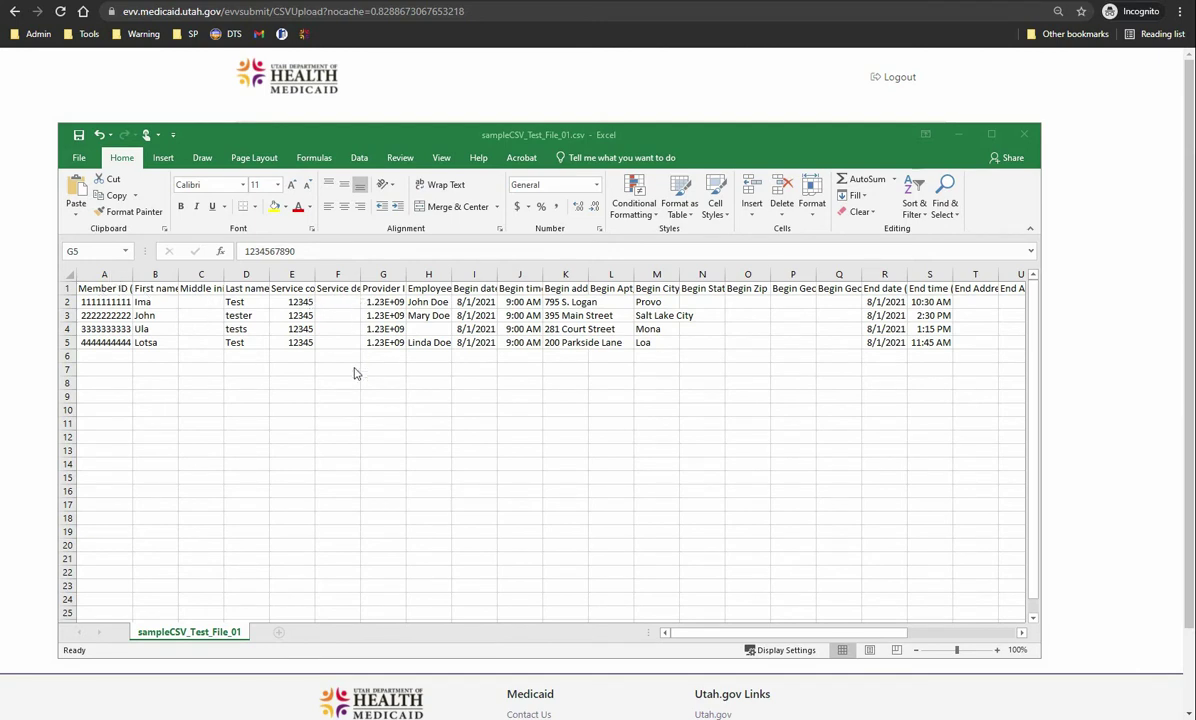
left_click(101, 274)
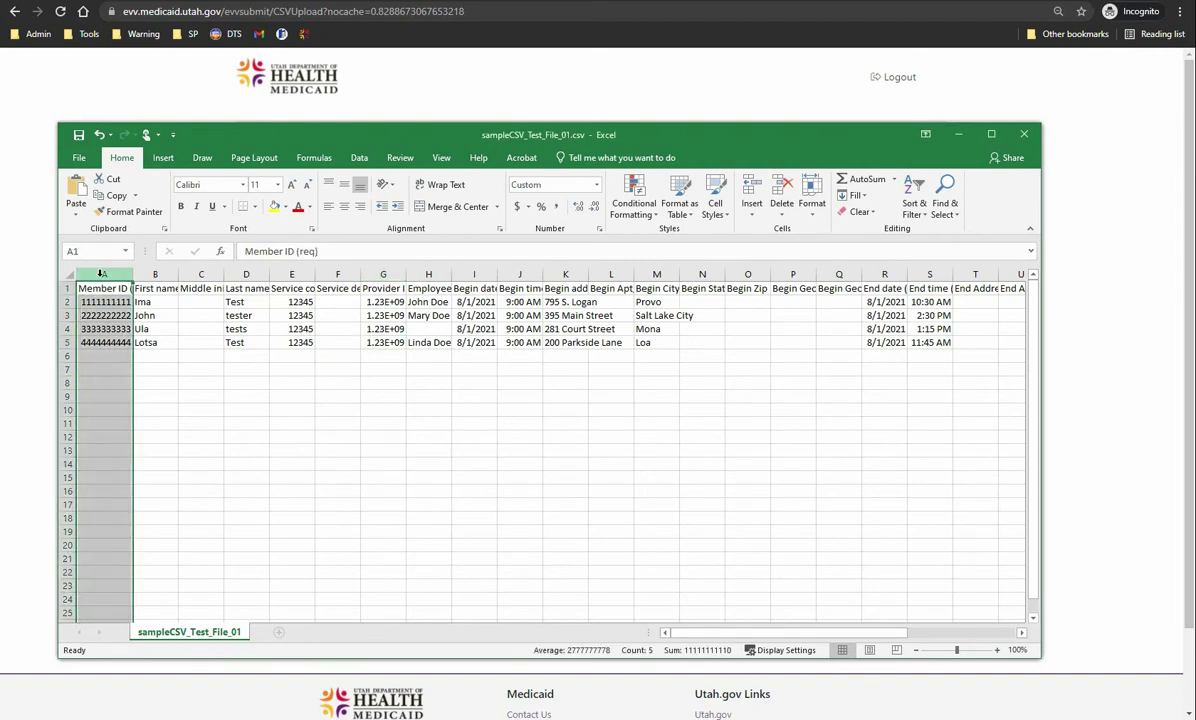
right_click(101, 274)
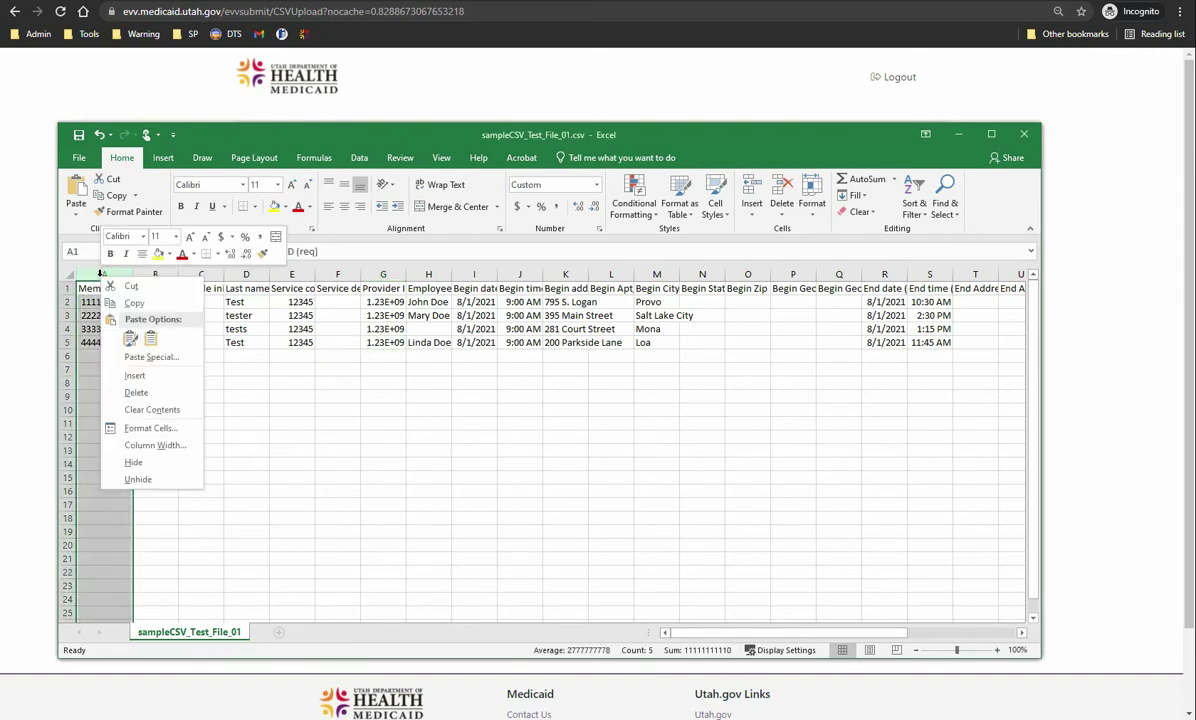
left_click(140, 428)
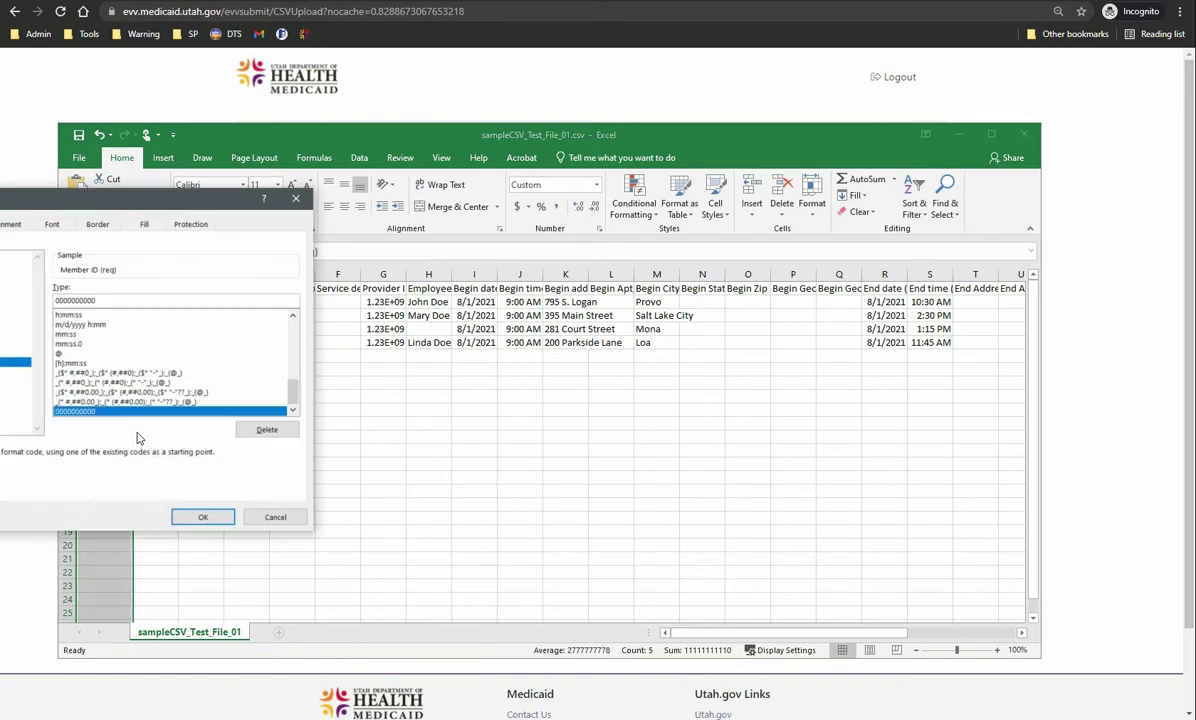
left_click_drag(165, 205, 457, 235)
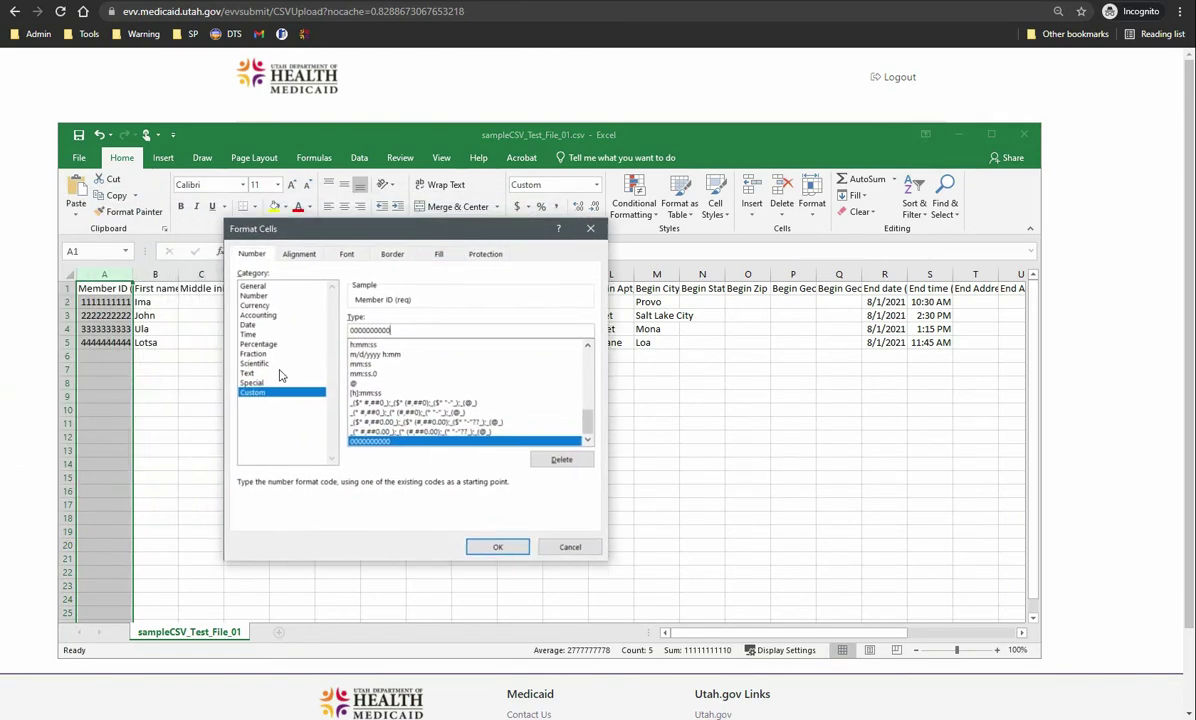
left_click_drag(391, 330, 335, 333)
left_click(496, 548)
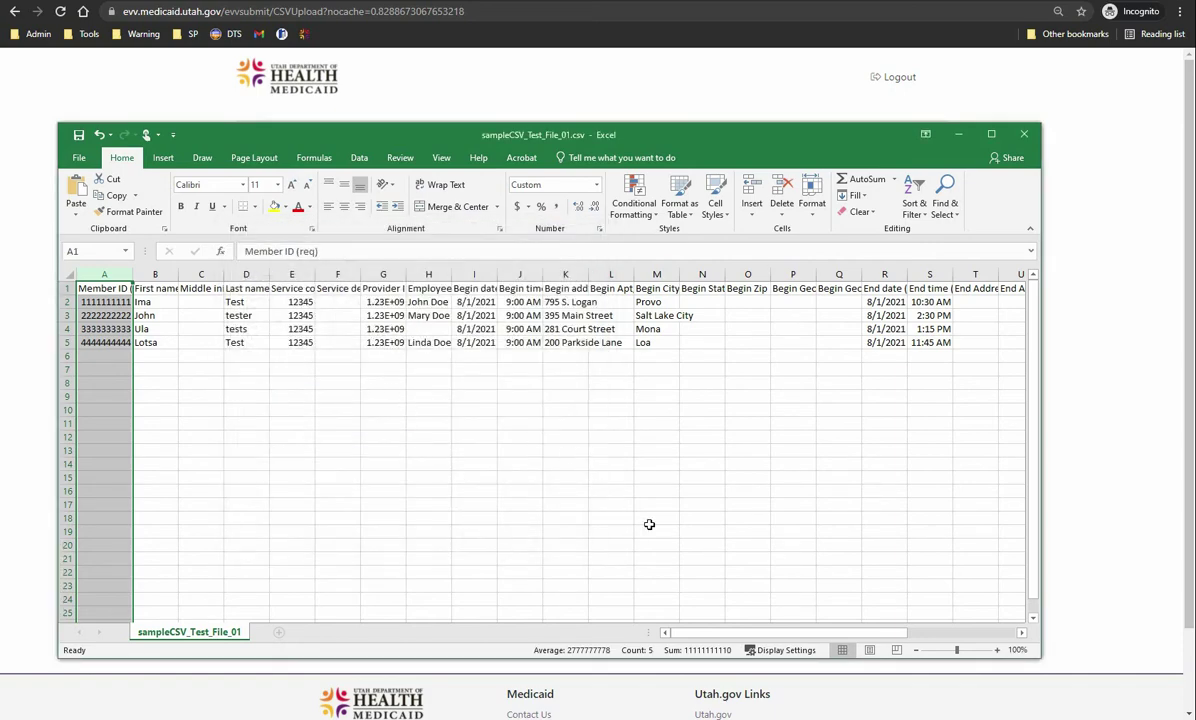
left_click(927, 274)
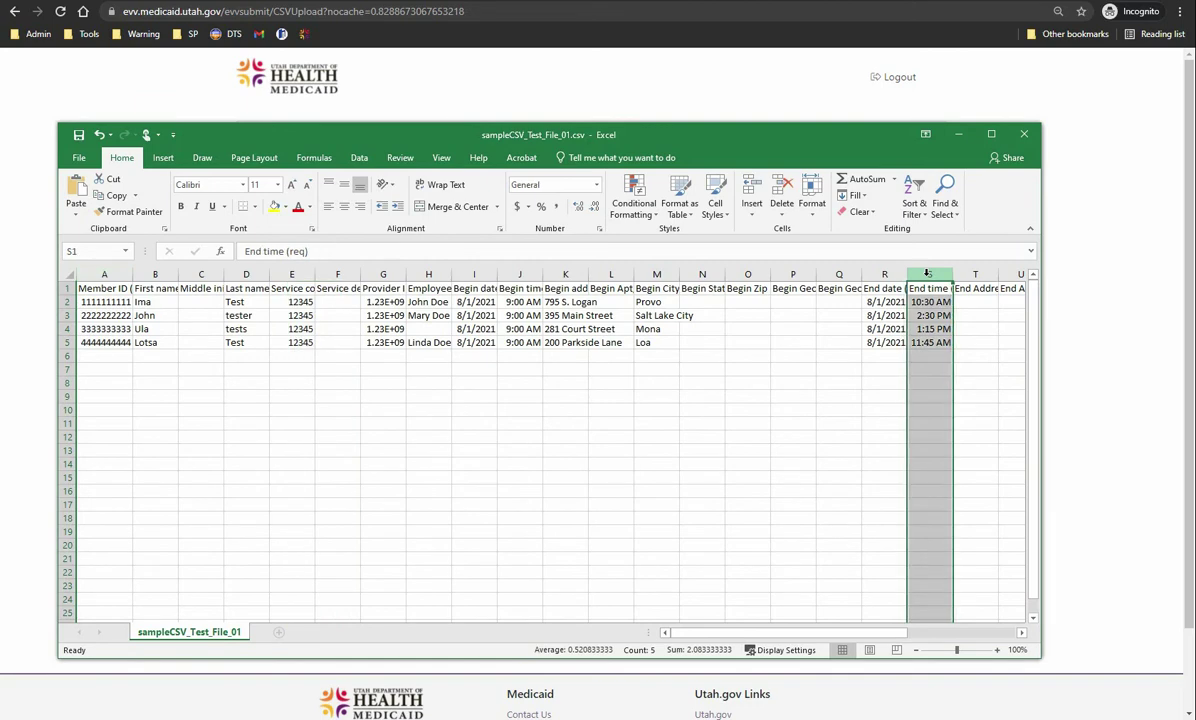
right_click(927, 274)
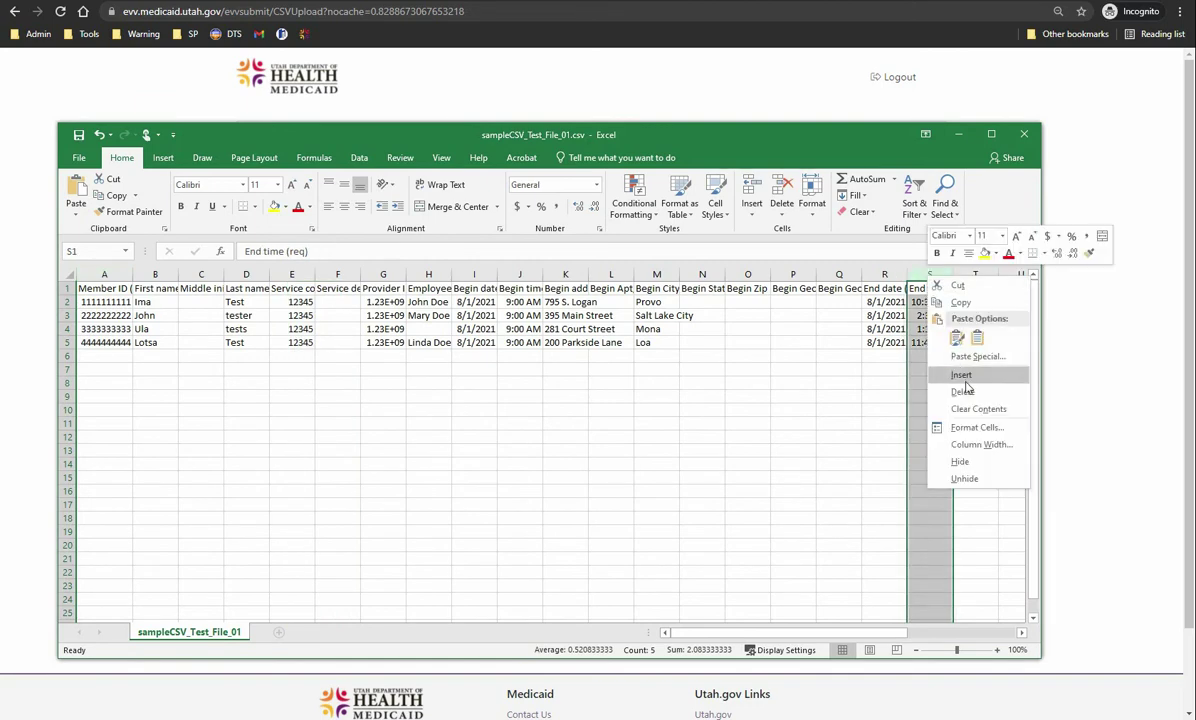
left_click(964, 428)
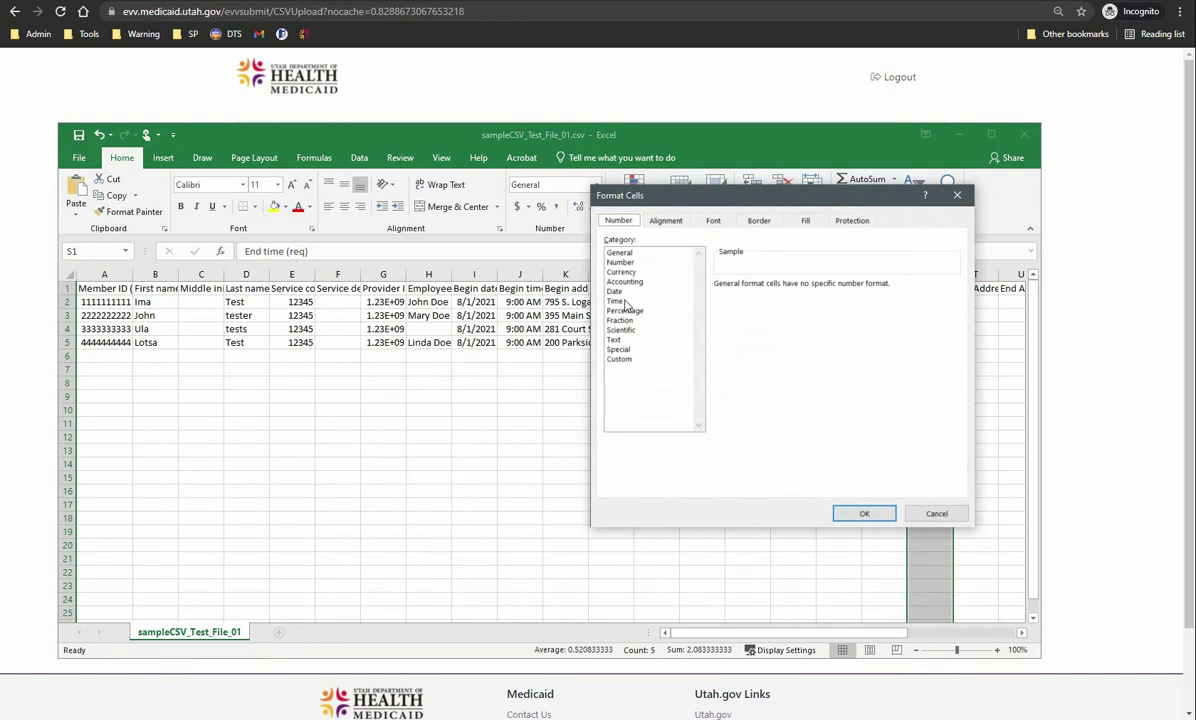
left_click(624, 301)
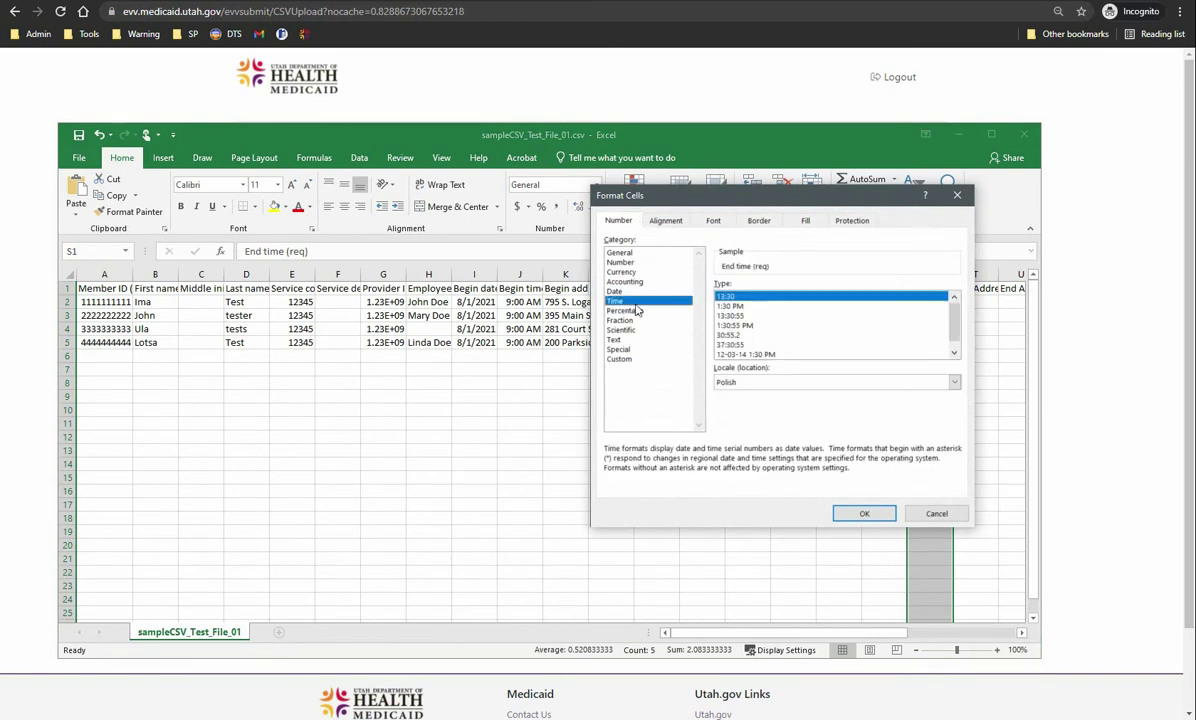
left_click(728, 305)
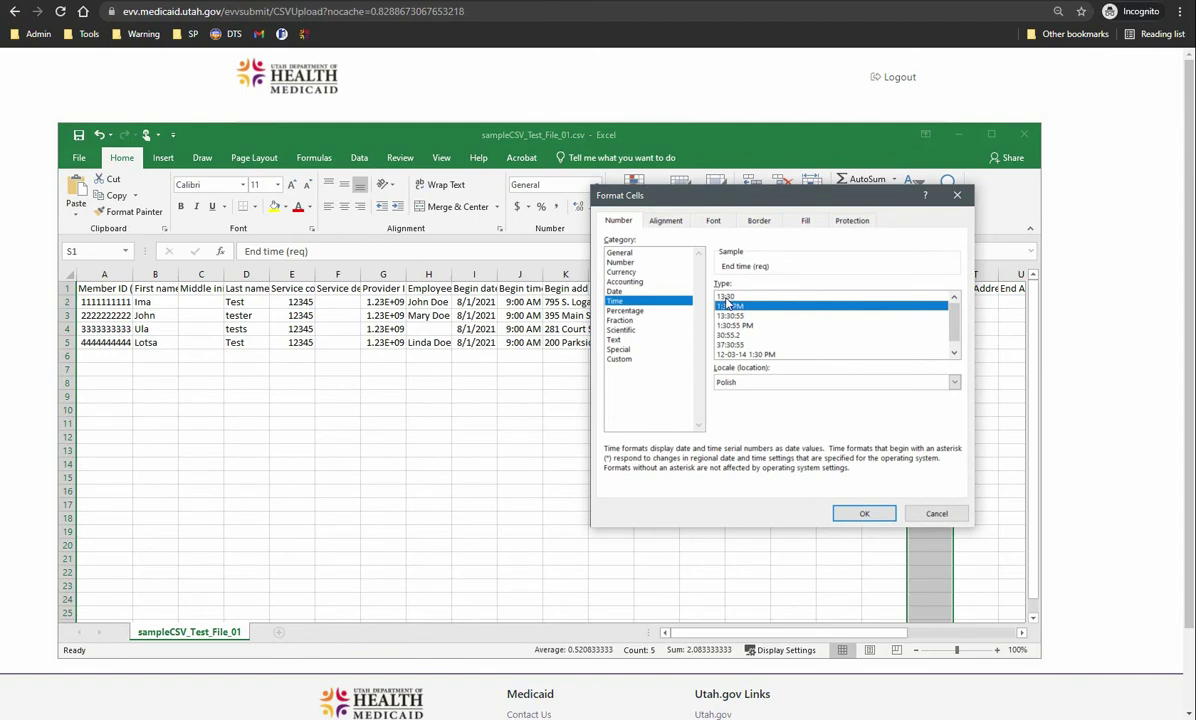
left_click(934, 514)
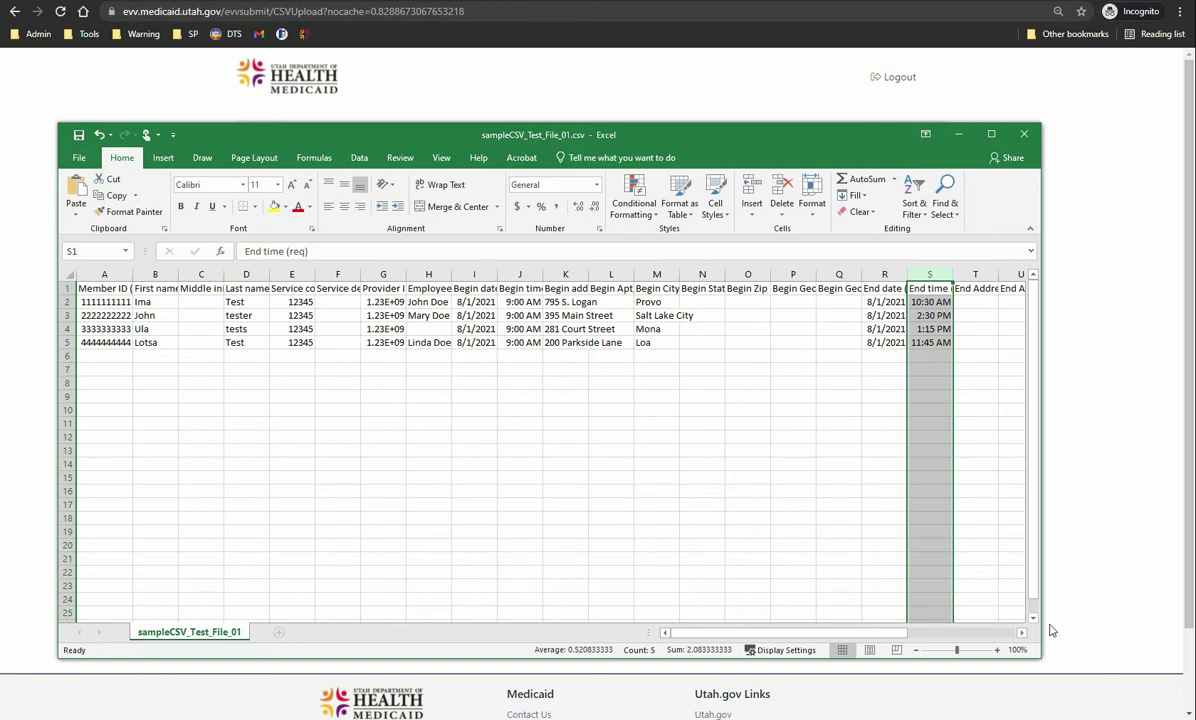
scroll(876, 634, "right", 3)
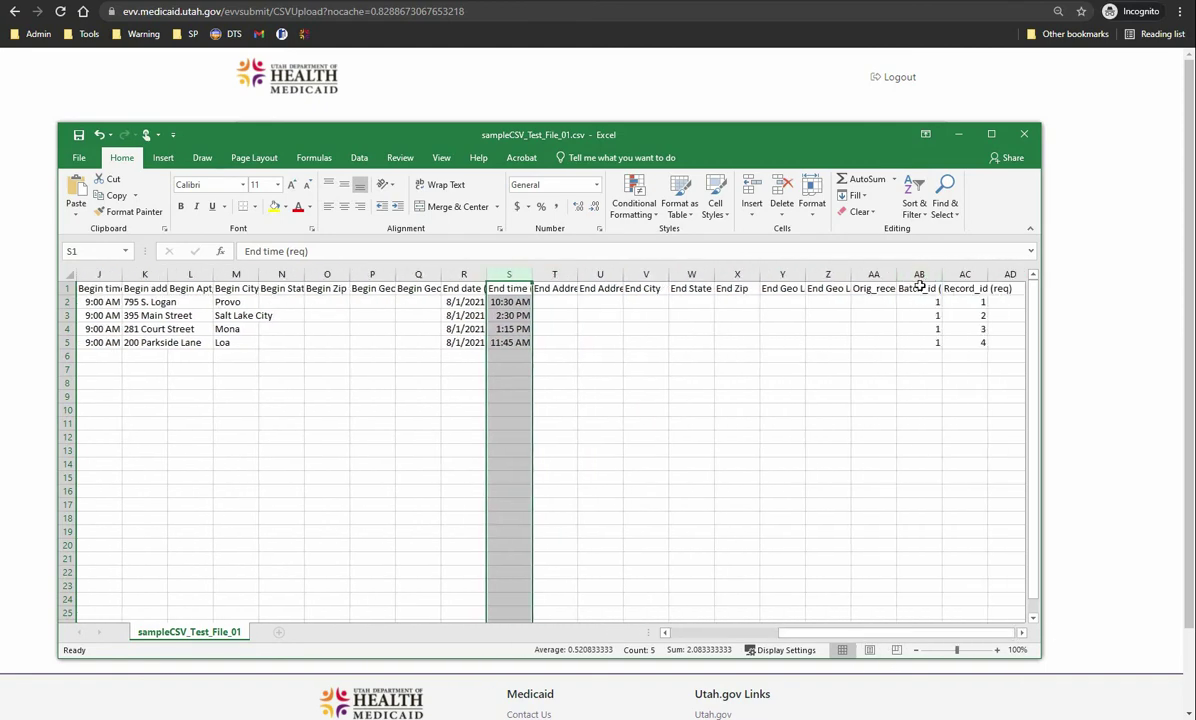
left_click(919, 275)
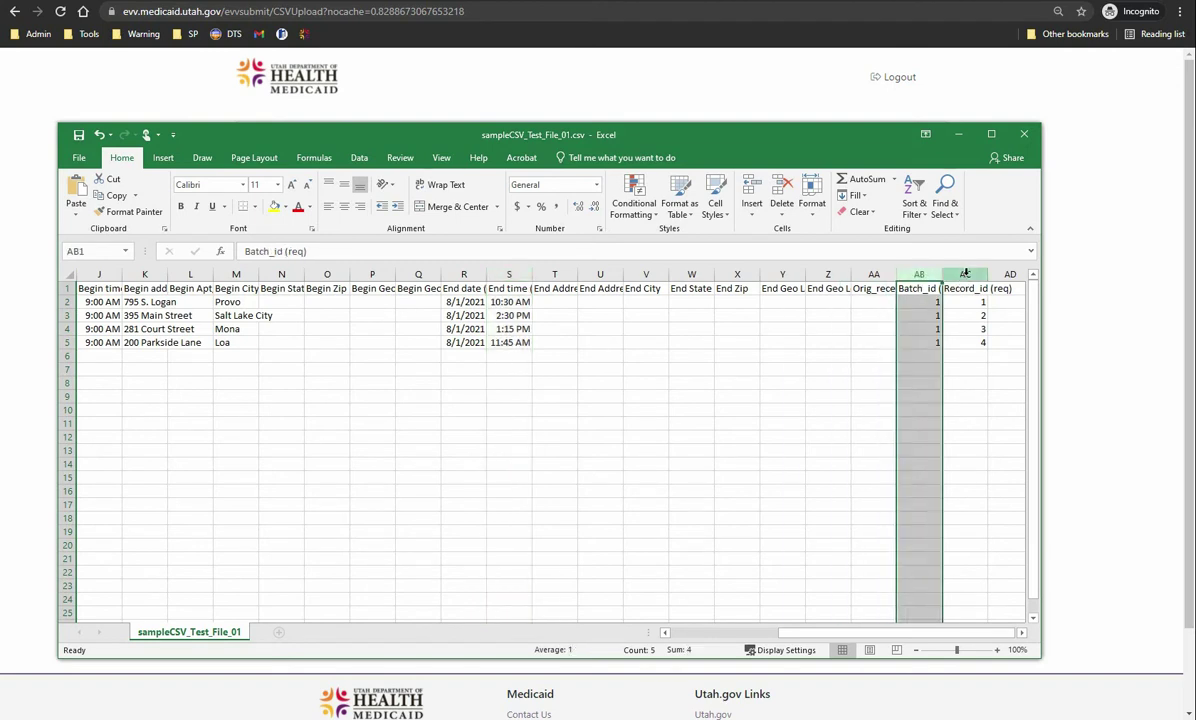
left_click(964, 275)
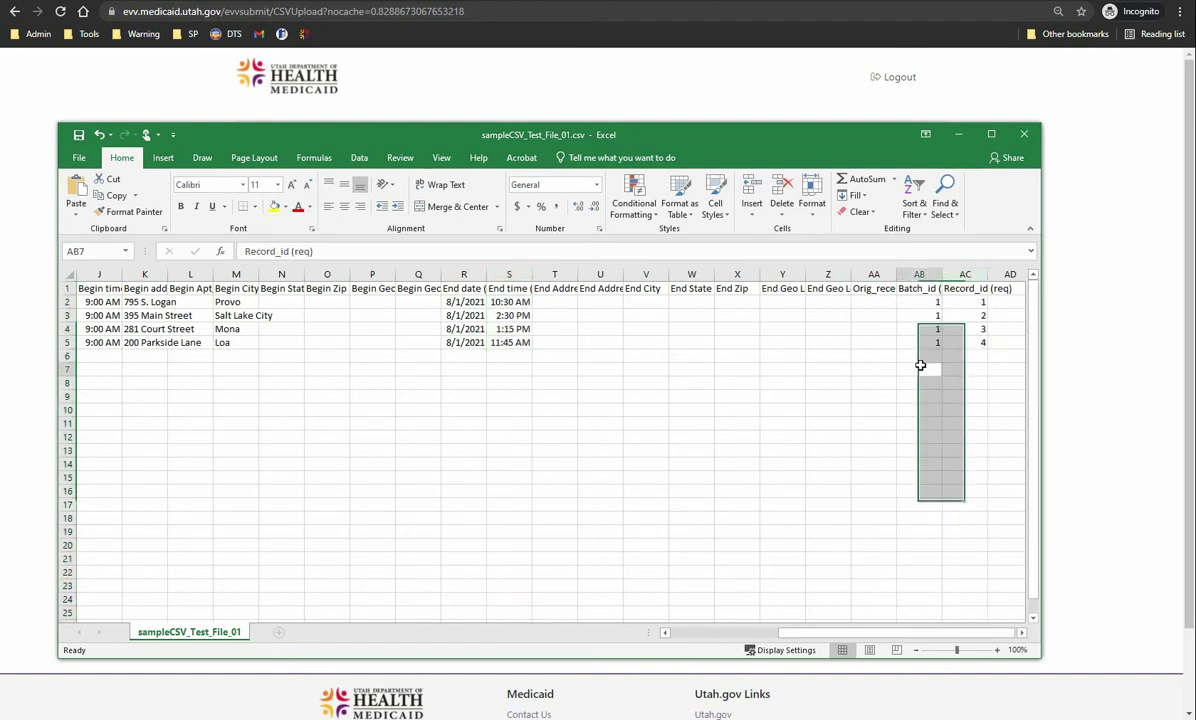
left_click(919, 369)
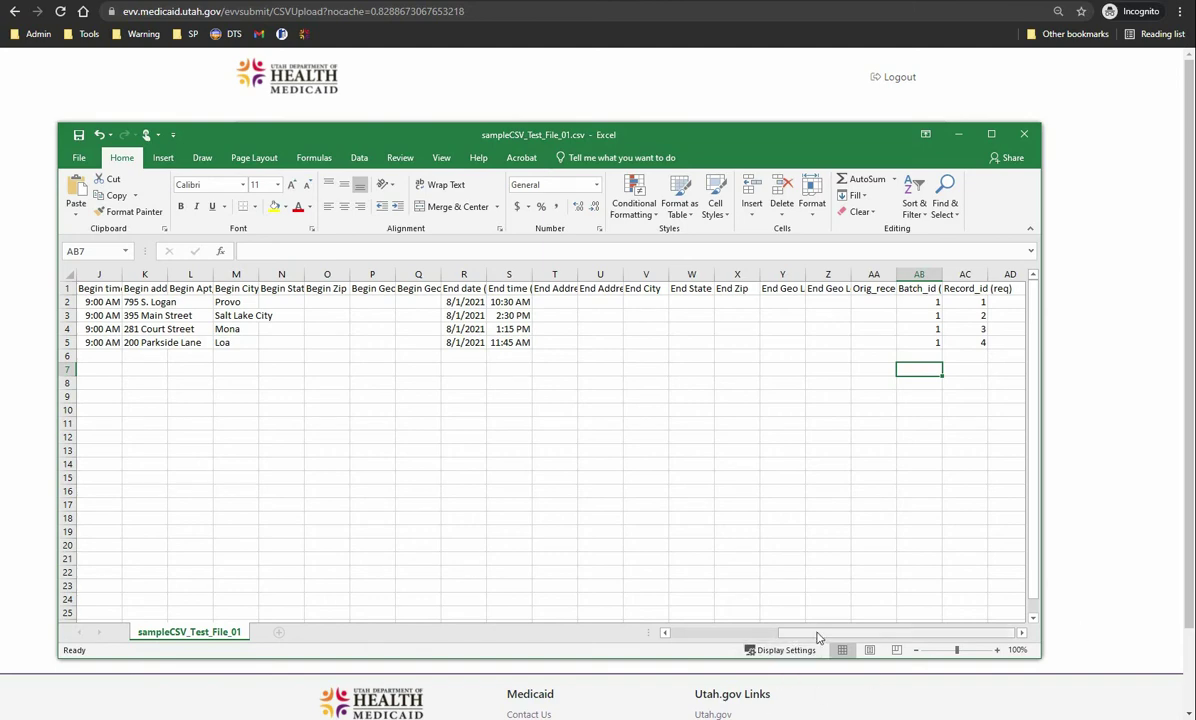
left_click_drag(790, 632, 636, 648)
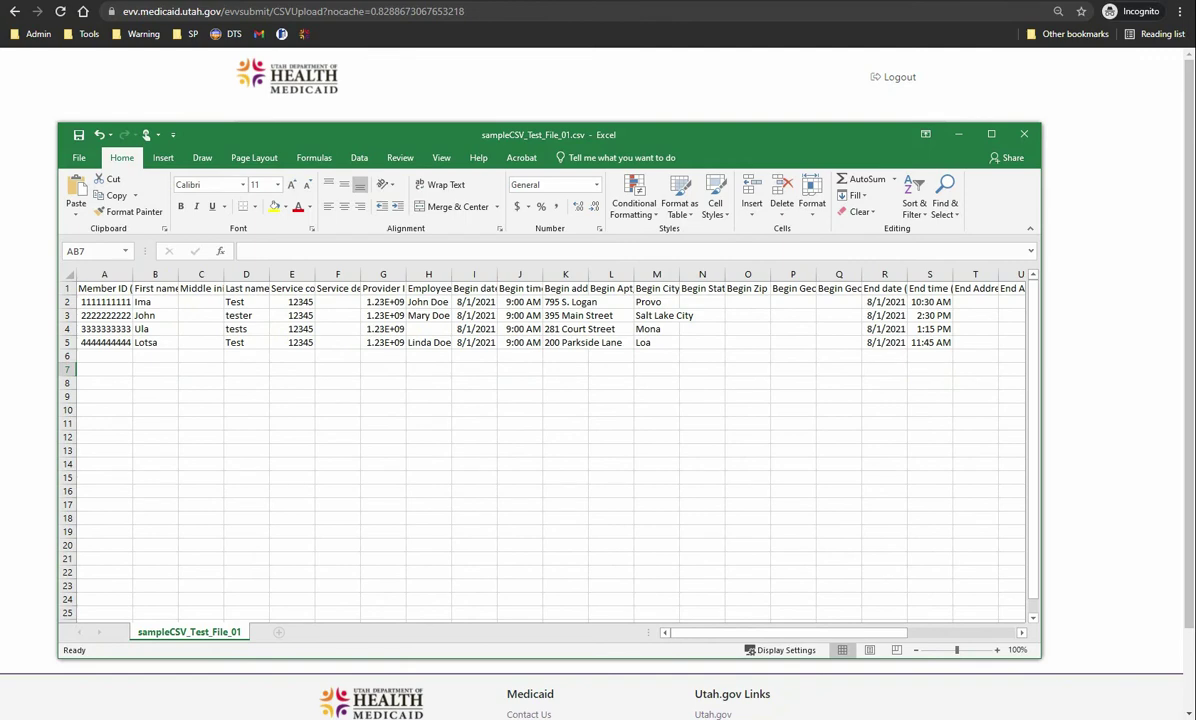
Attach sampleCSV_Test_File_01.csv from the EVV CSV Training folder to the portal's upload form
key("alt+Tab")
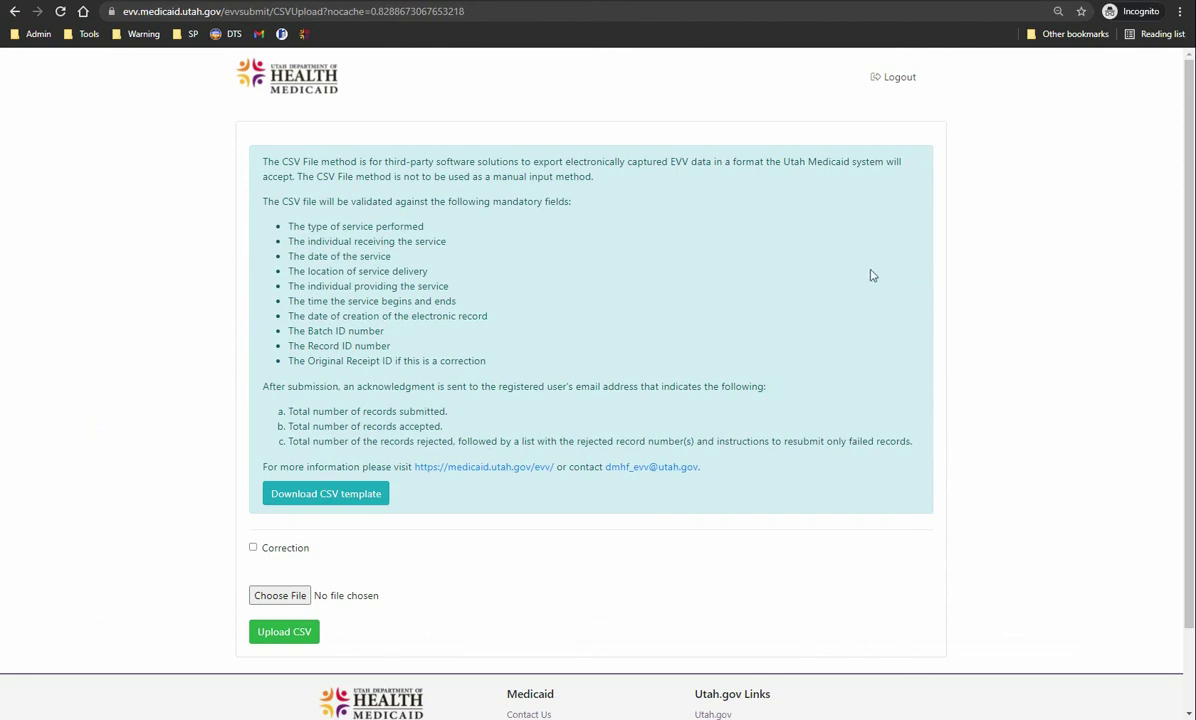
left_click(281, 596)
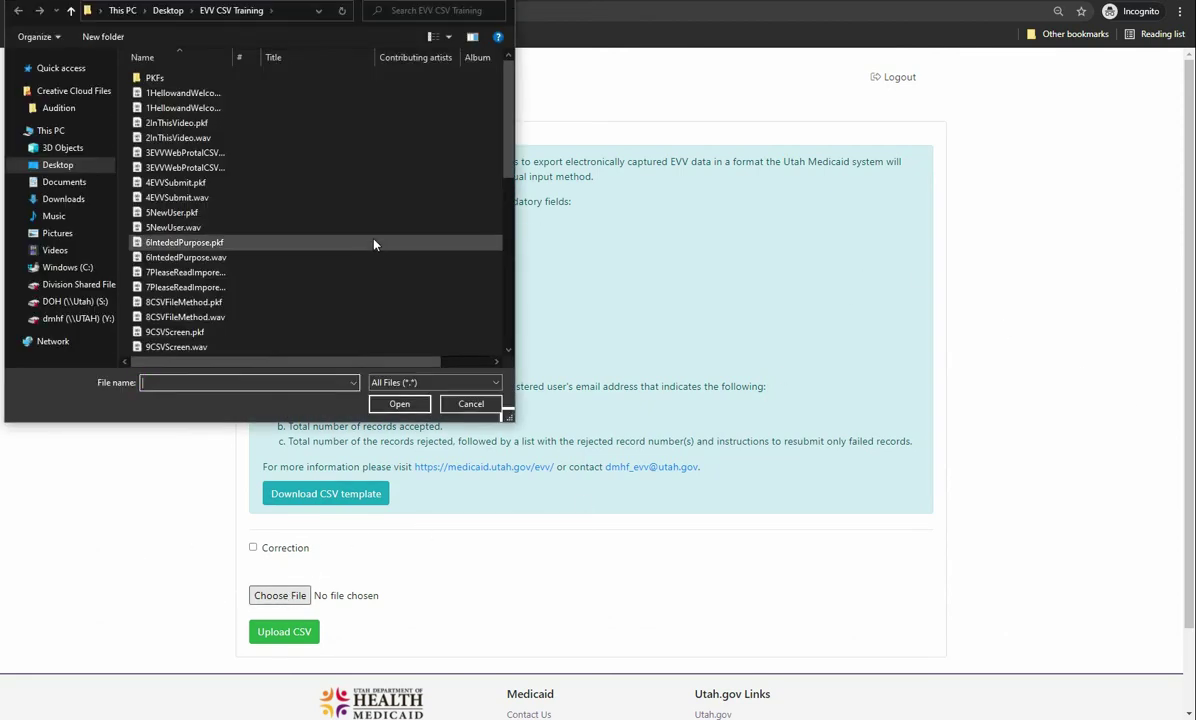
scroll(448, 243, "down", 10)
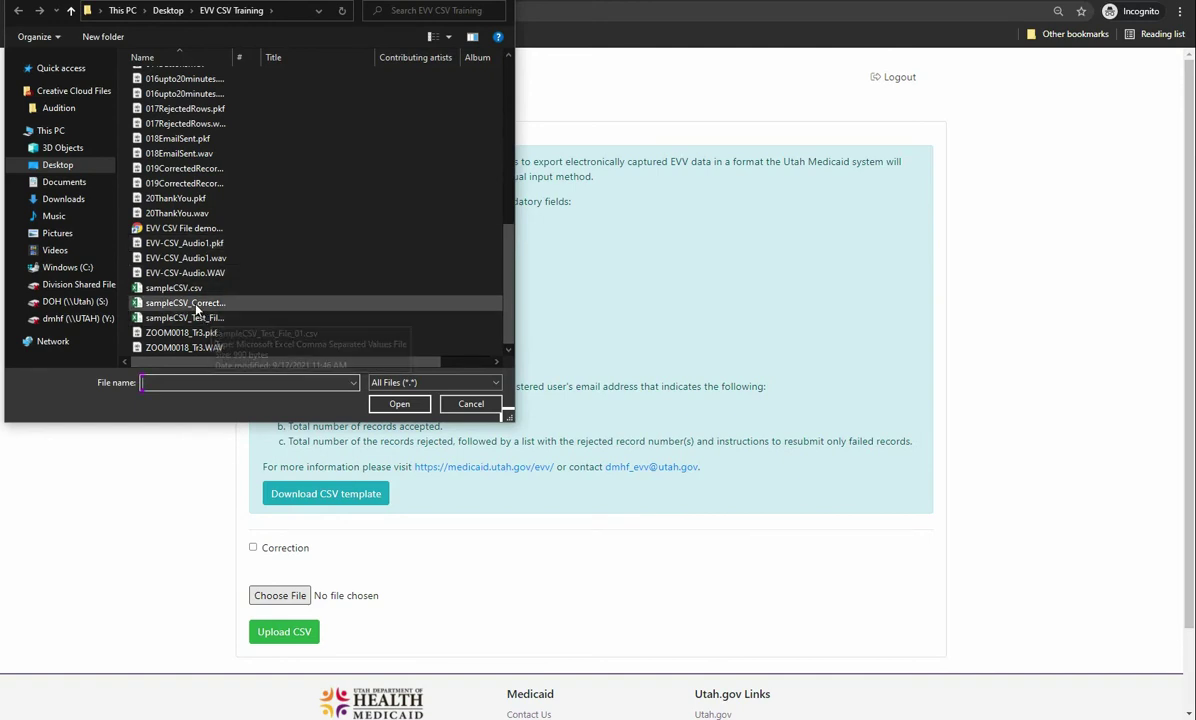
left_click(200, 317)
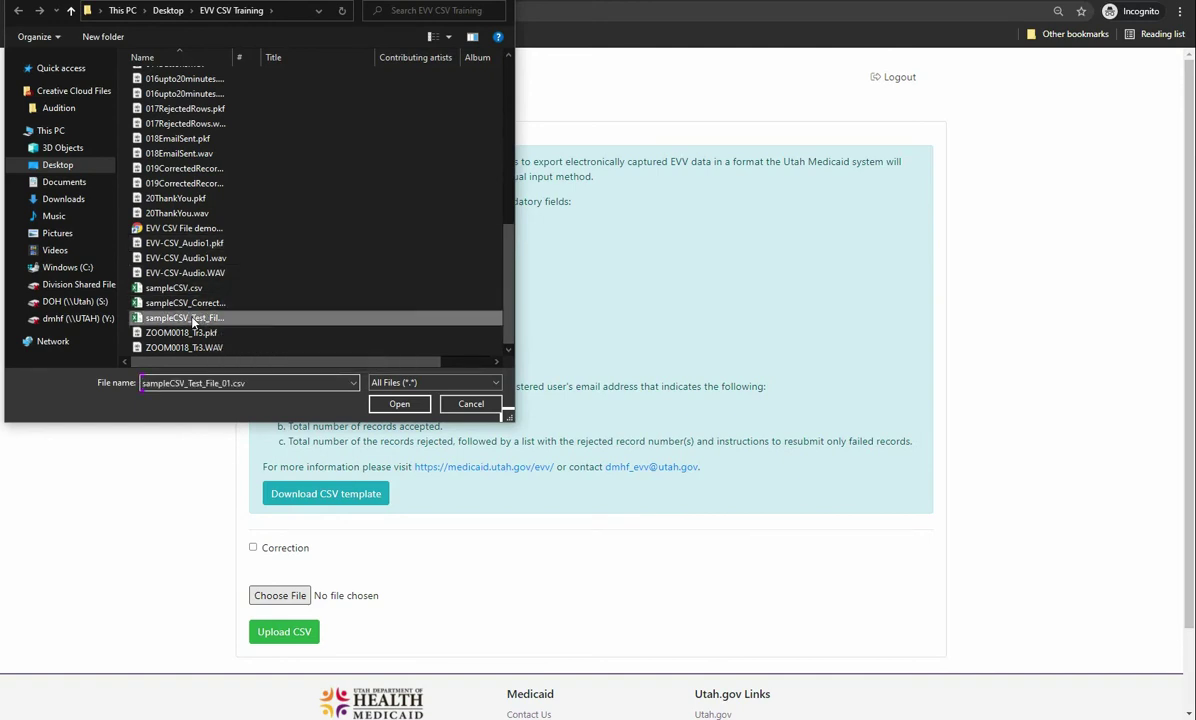
left_click(398, 404)
Upload the sample CSV and scroll down to the upload result
left_click(284, 632)
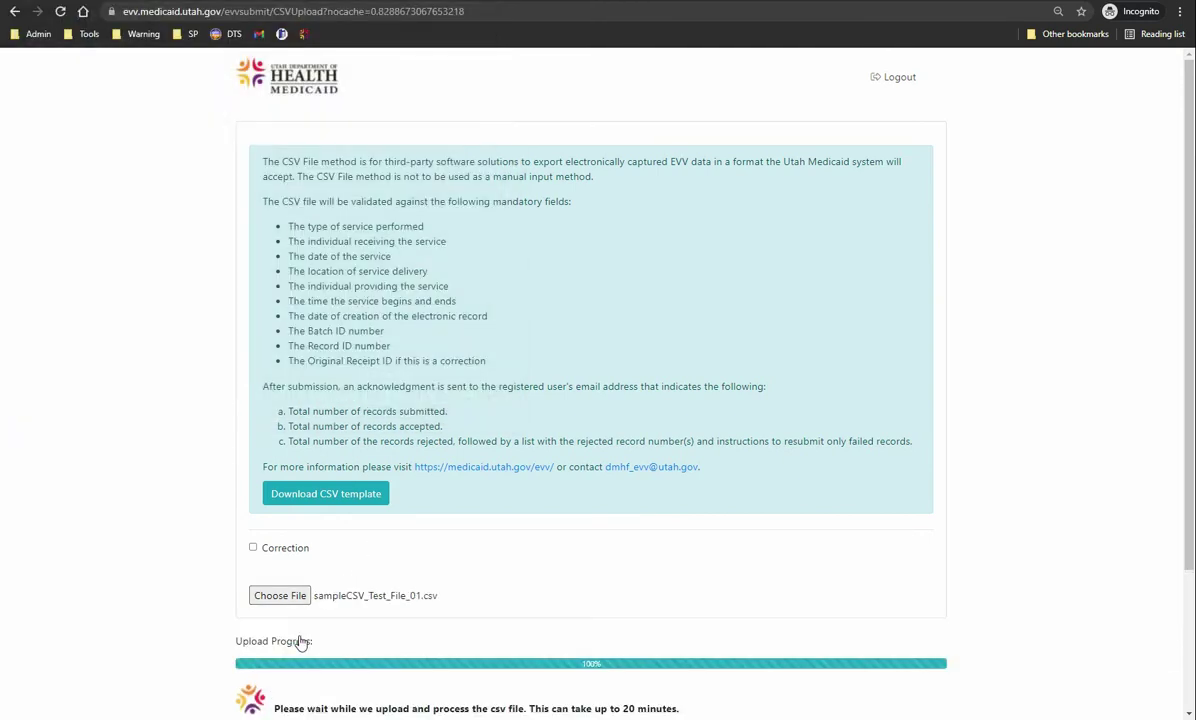
scroll(300, 642, "down", 3)
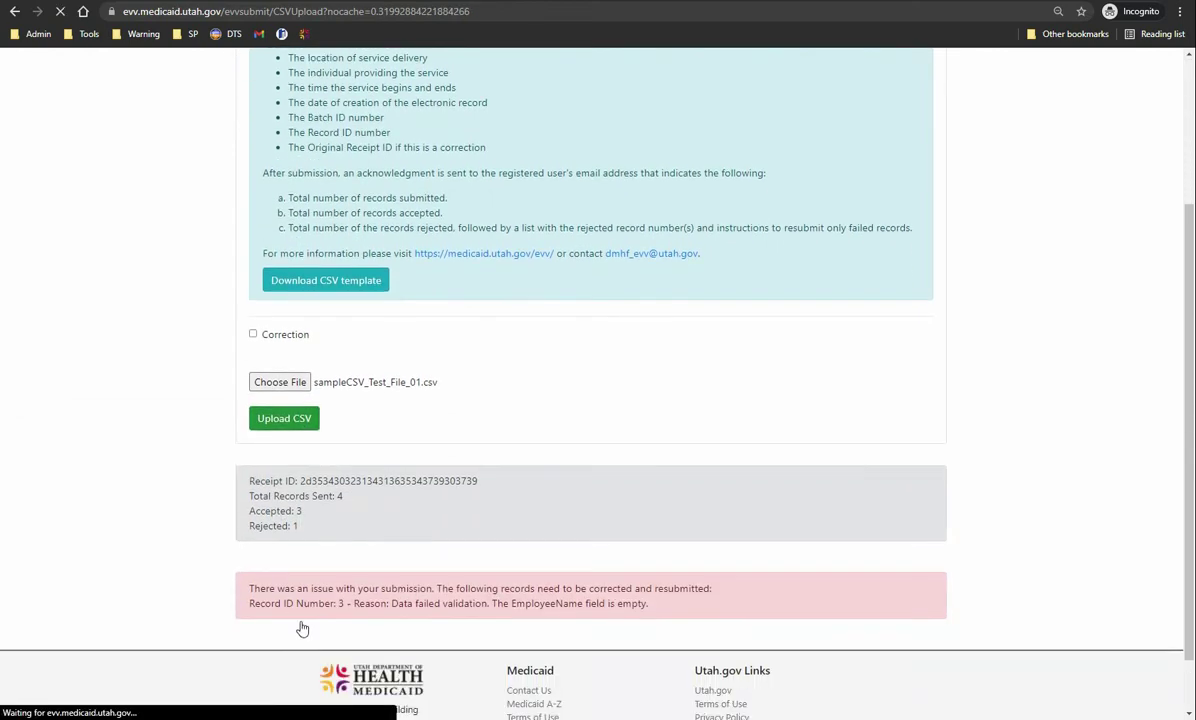
scroll(334, 547, "down", 3)
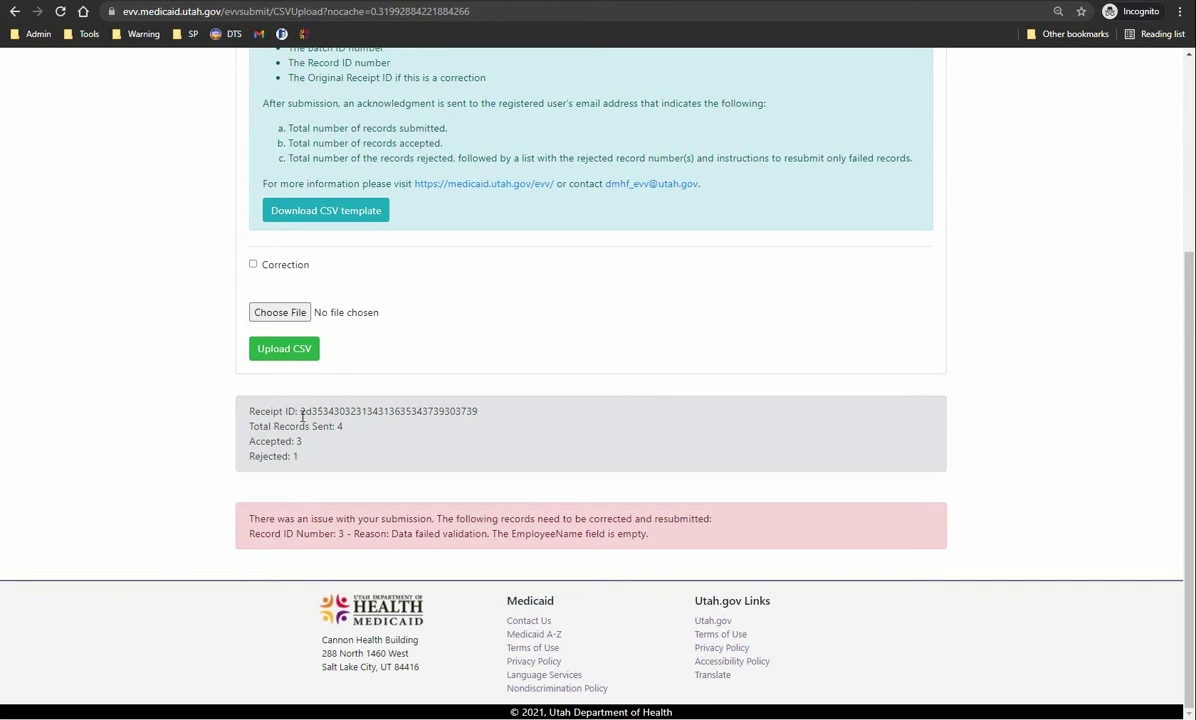
Review the receipt ID and the error rejecting record 3 for an empty EmployeeName
left_click_drag(301, 412, 480, 415)
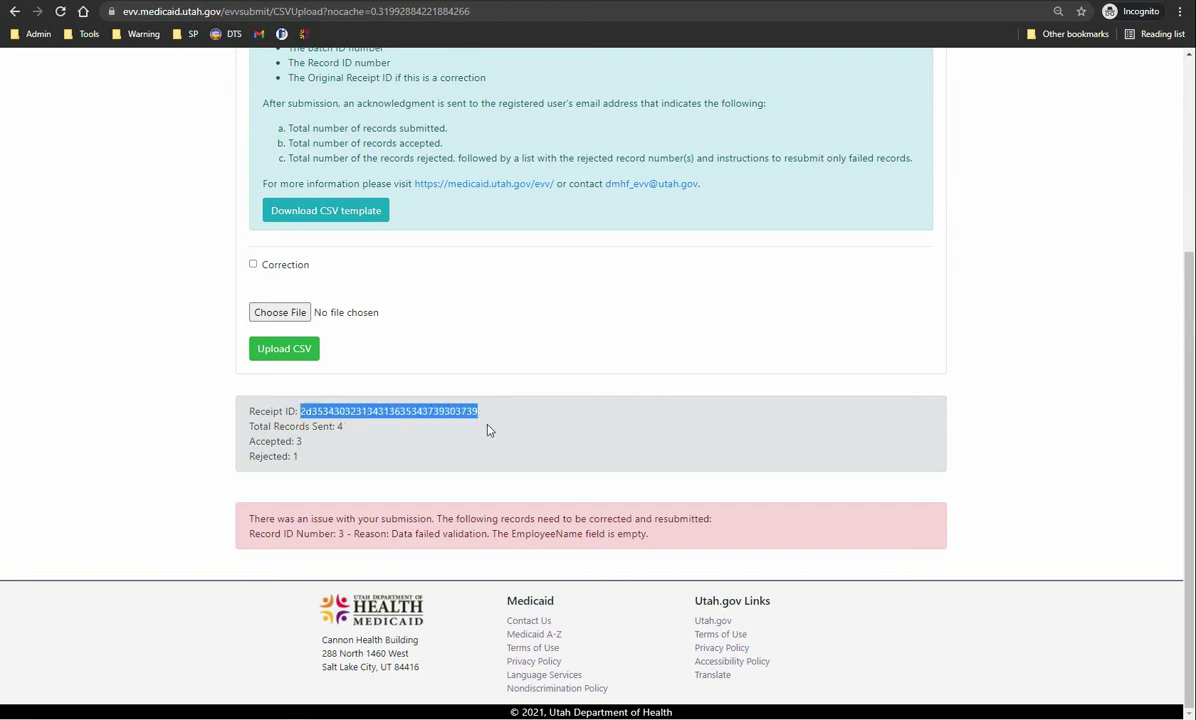
left_click(725, 526)
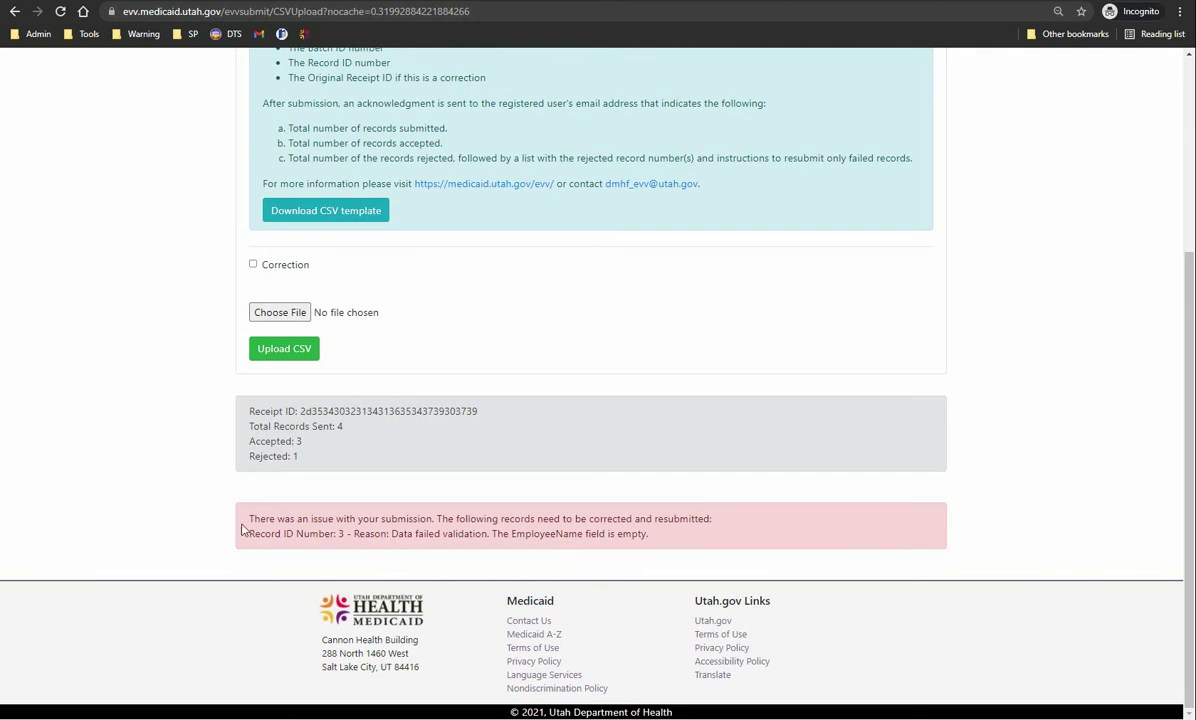
left_click_drag(248, 522, 667, 550)
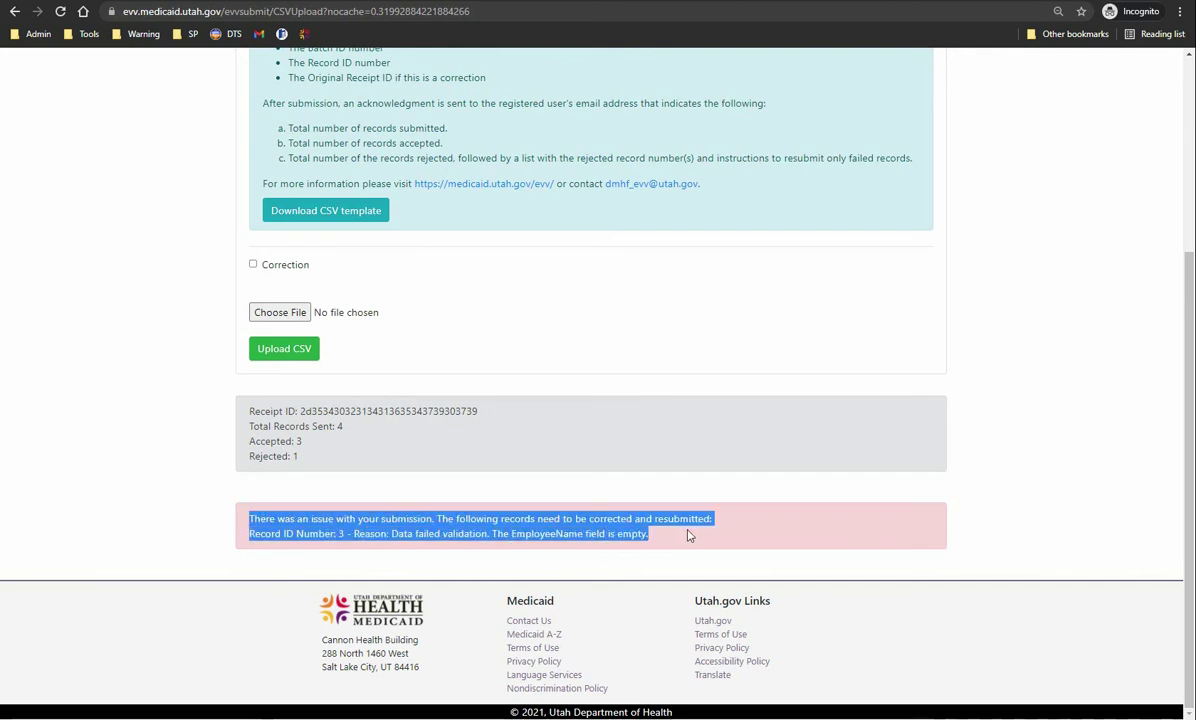
left_click(688, 534)
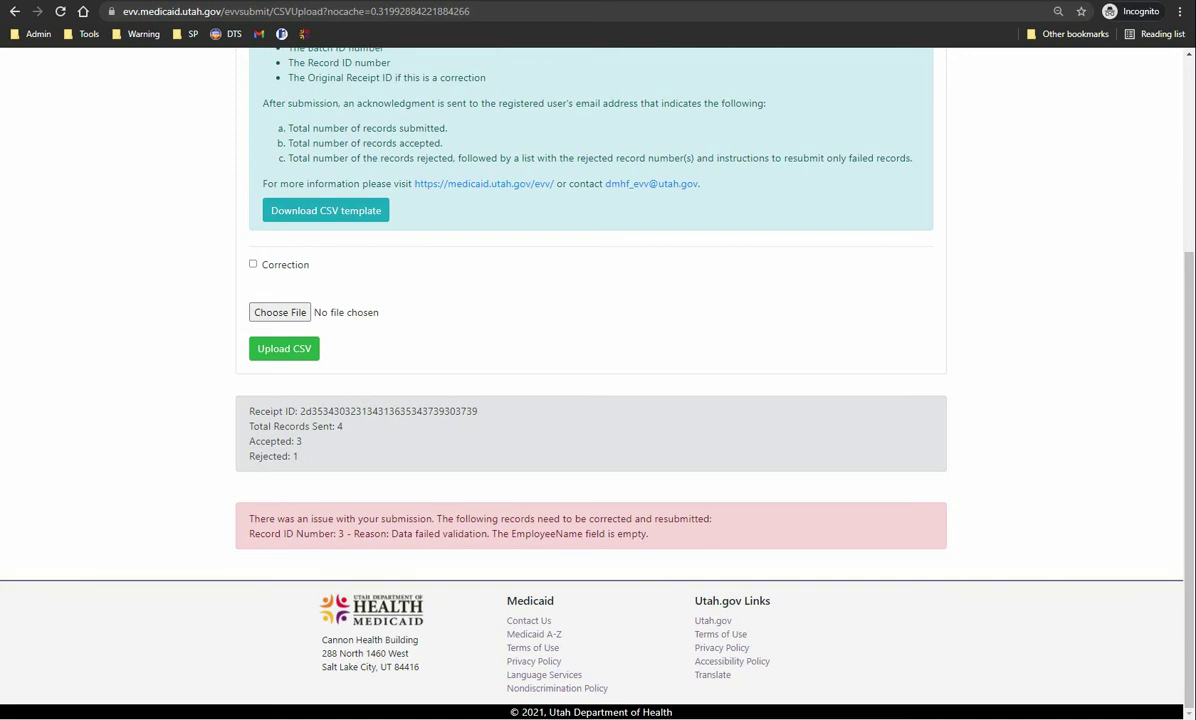
Copy the receipt ID from the Gmail upload results email and return to the correction spreadsheet
key("alt+Tab")
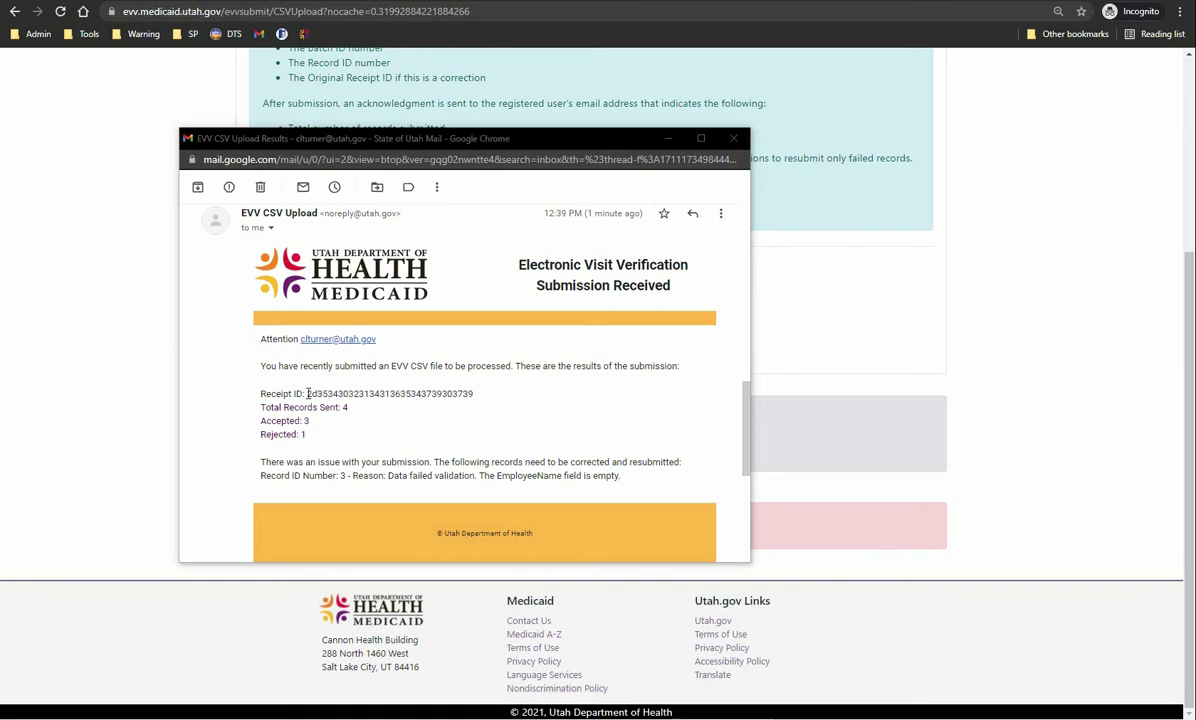
left_click_drag(307, 394, 476, 400)
key("ctrl+c")
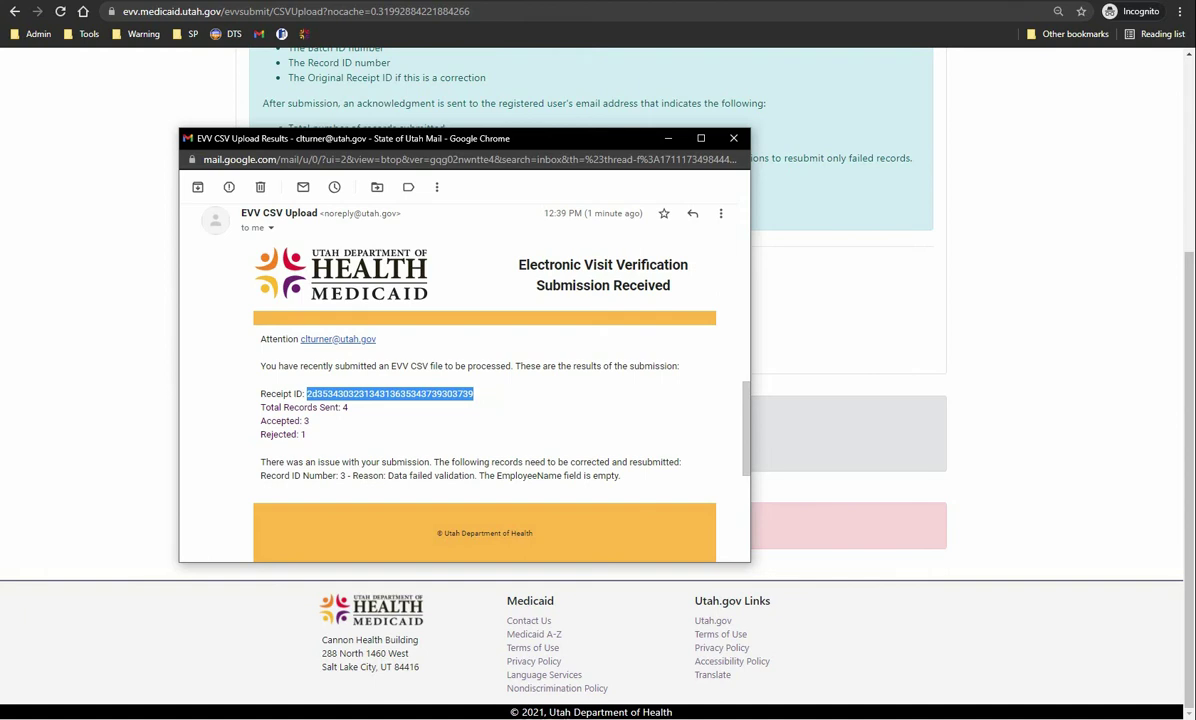
key("alt+Tab")
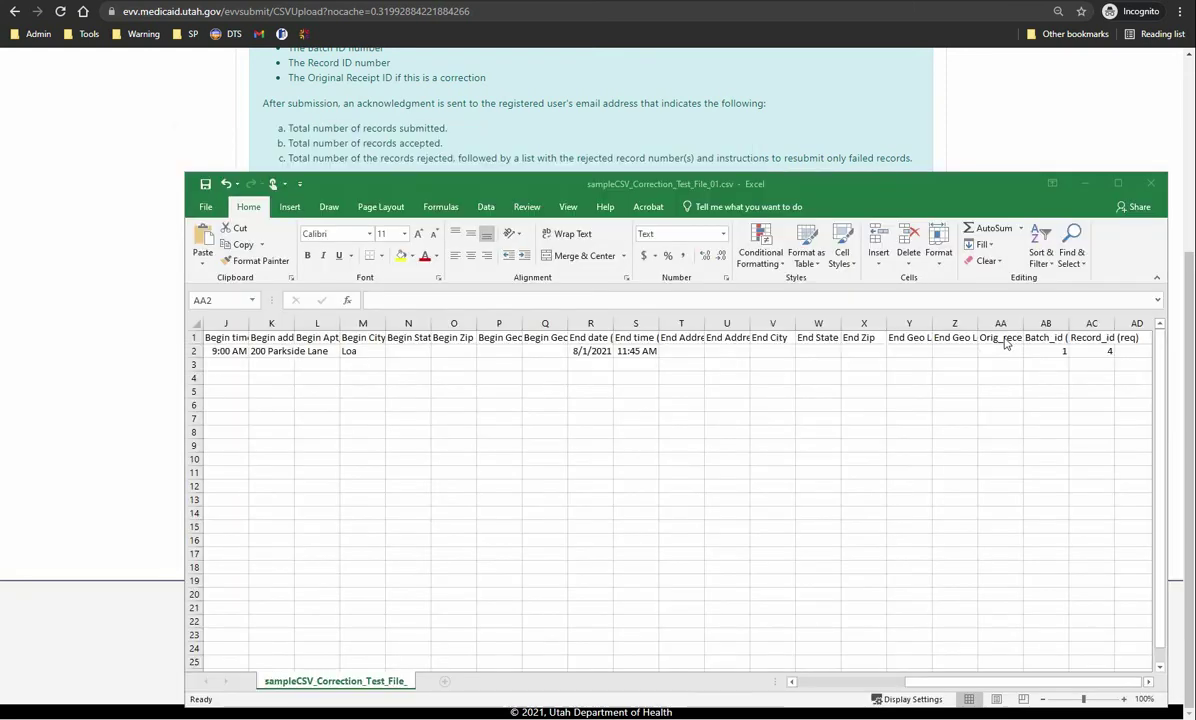
Paste the copied receipt ID into cell AA2 under Orig_receipt_id
left_click(1003, 343)
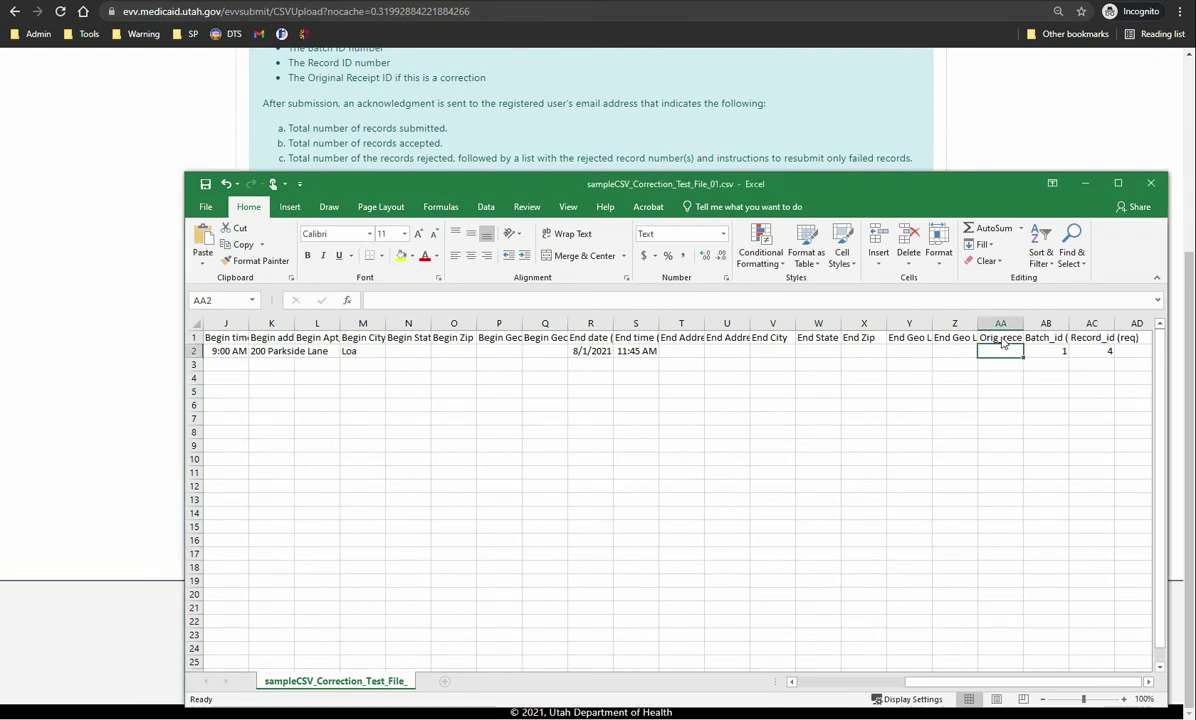
left_click(1000, 323)
key("ctrl+v")
Format column AA as Text and minimize Excel to show the portal
left_click(998, 323)
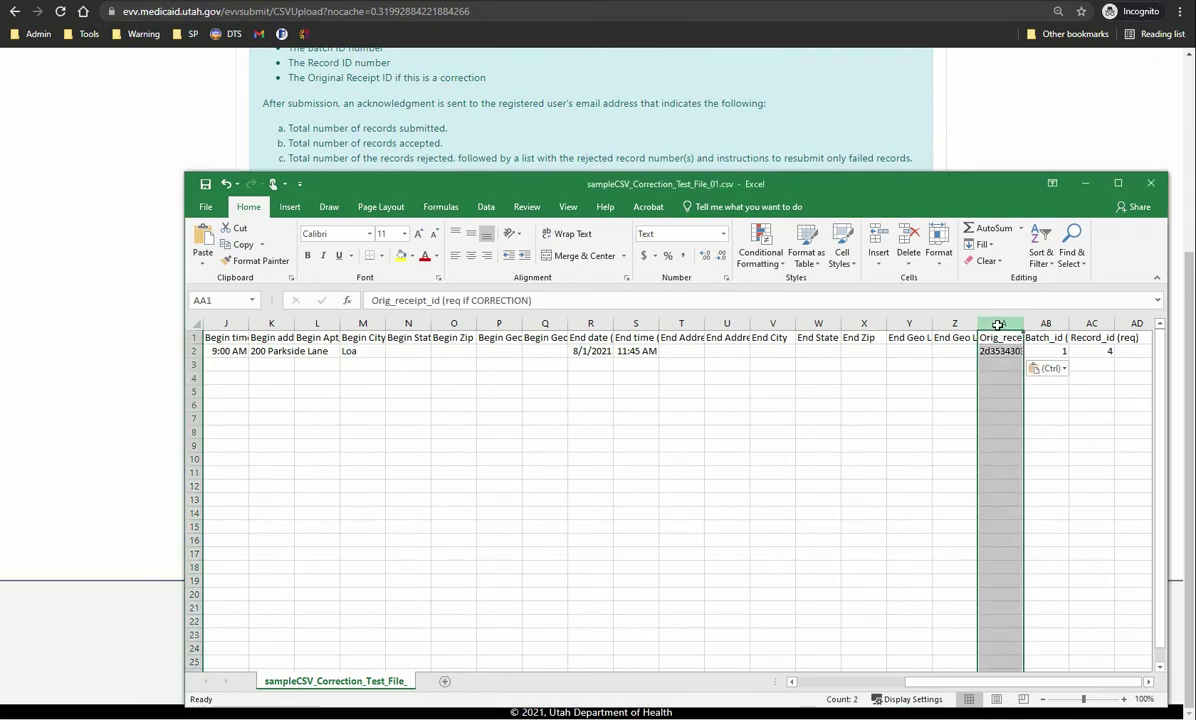
right_click(998, 323)
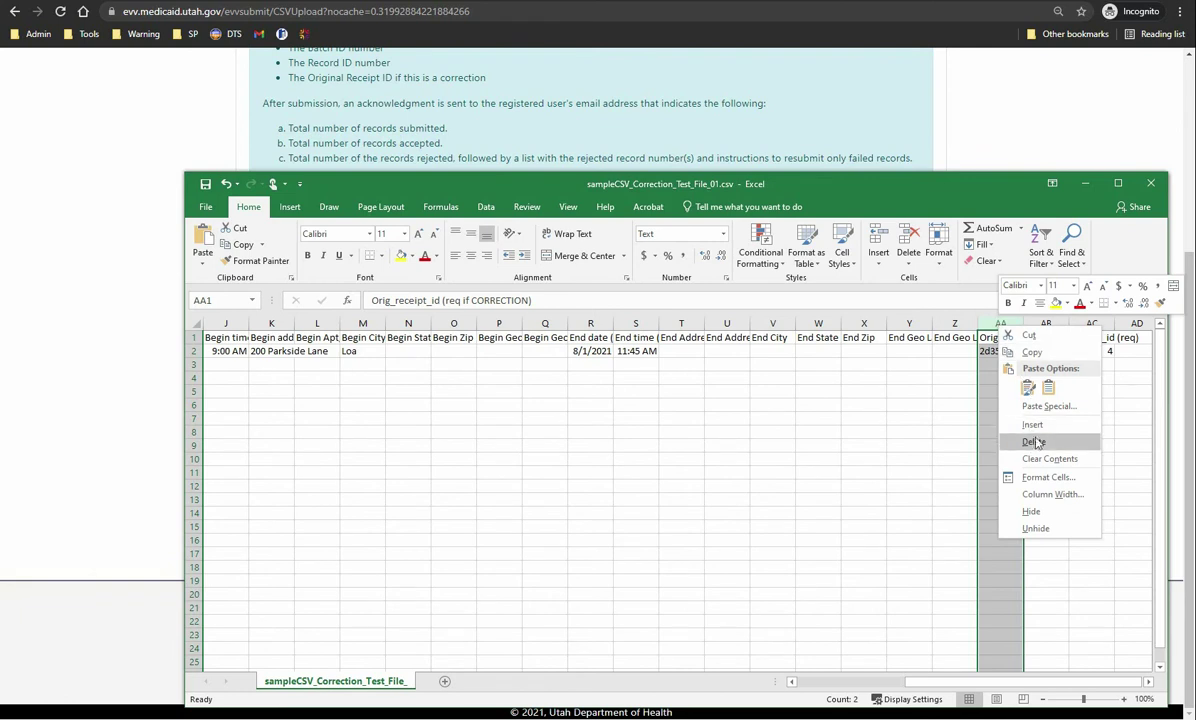
left_click(1044, 478)
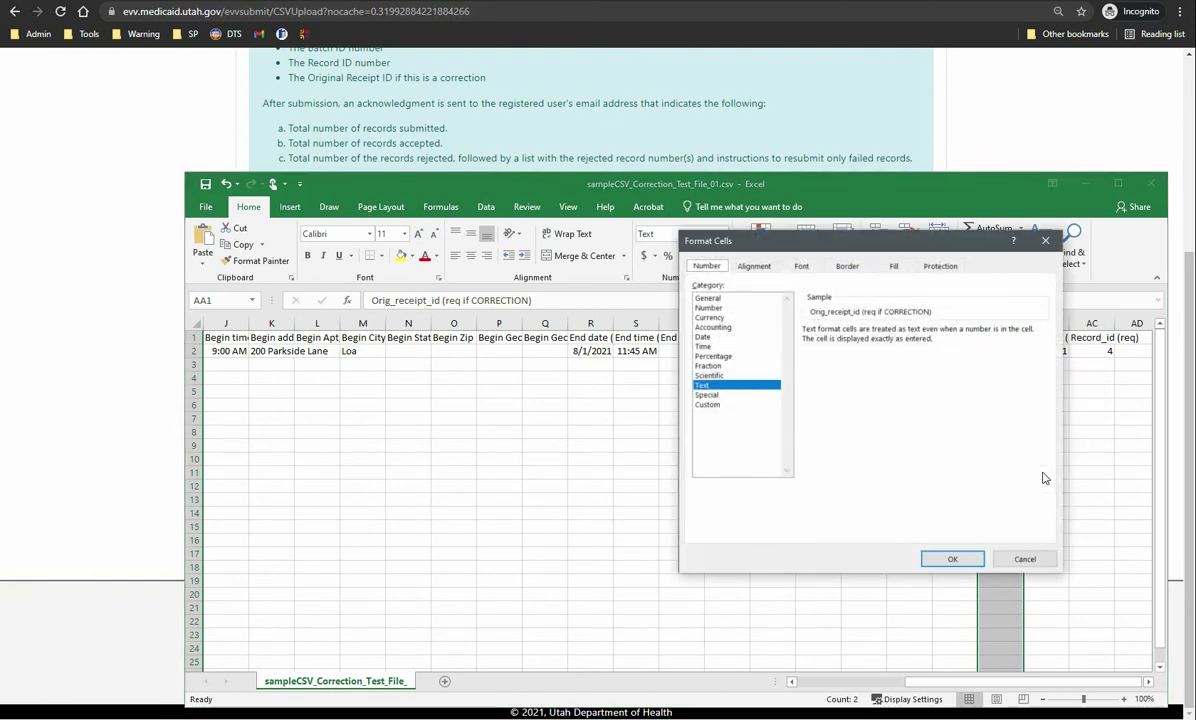
left_click(955, 559)
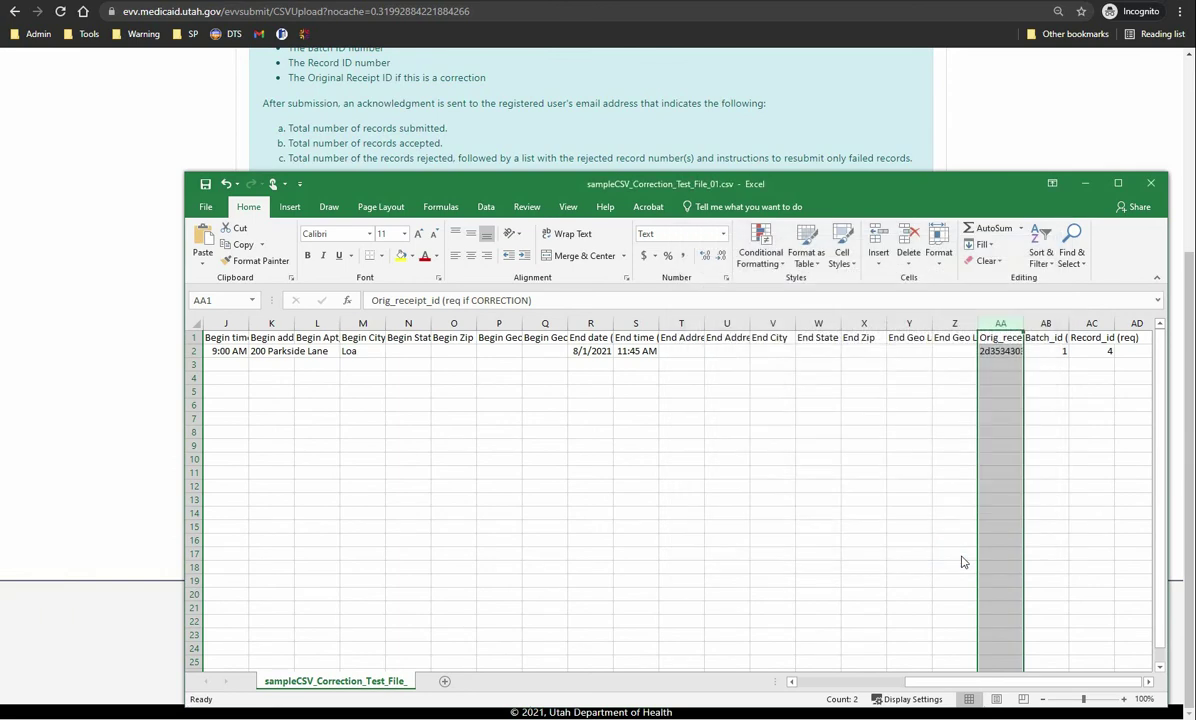
left_click(1083, 186)
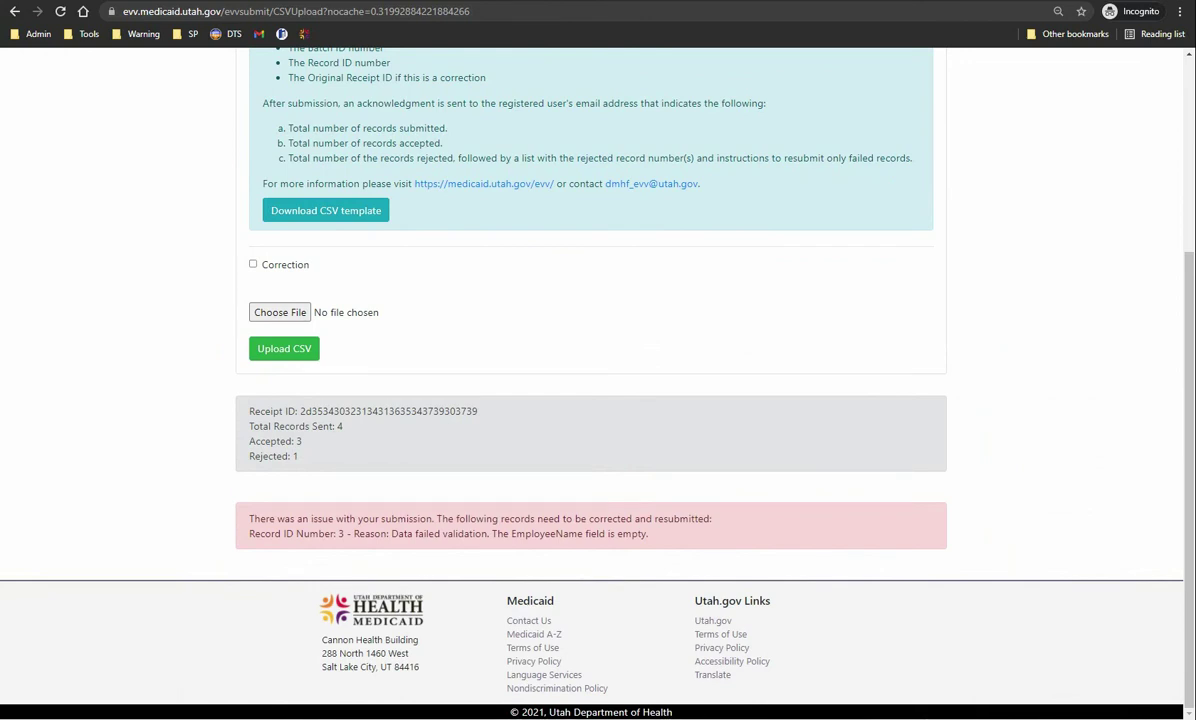
Upload sampleCSV_Correction_Test_File_01.csv with the Correction box ticked
left_click(253, 266)
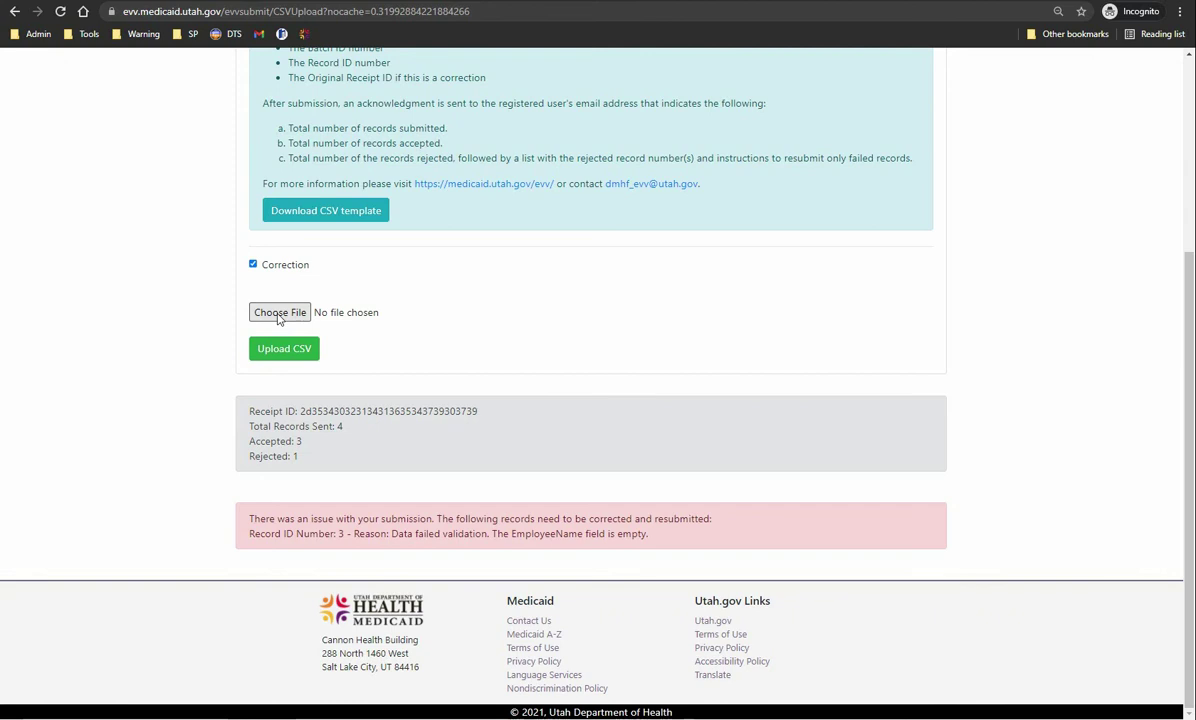
left_click(280, 312)
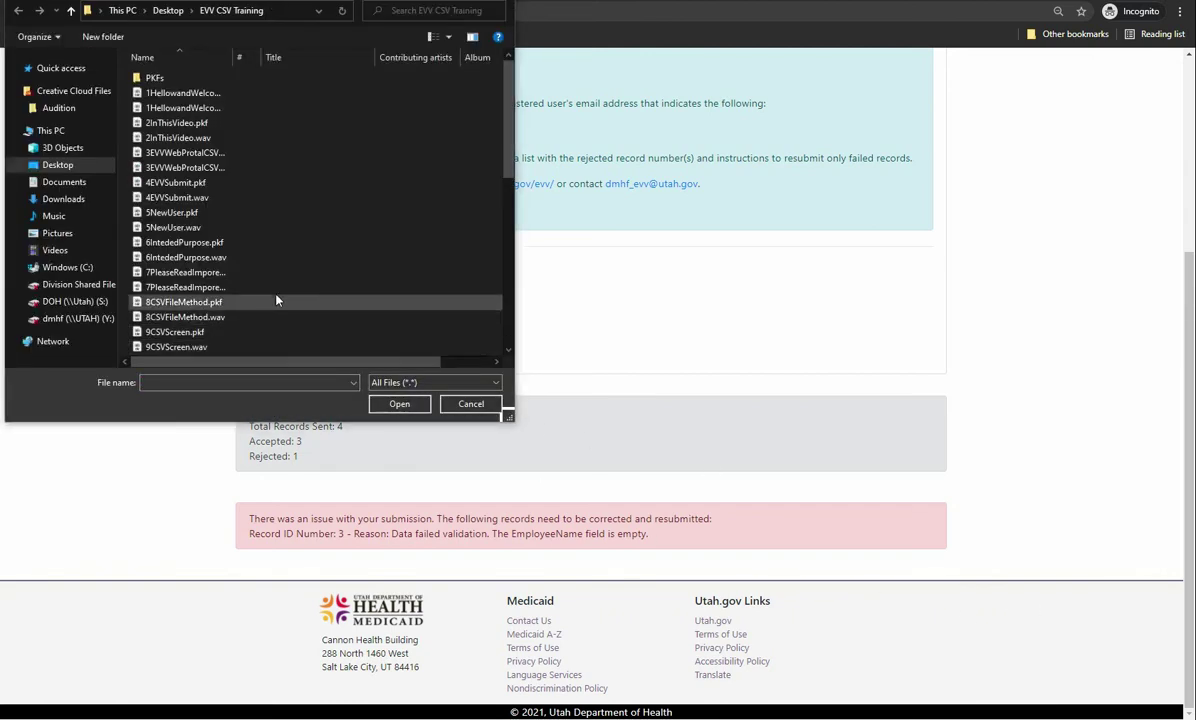
scroll(277, 300, "down", 10)
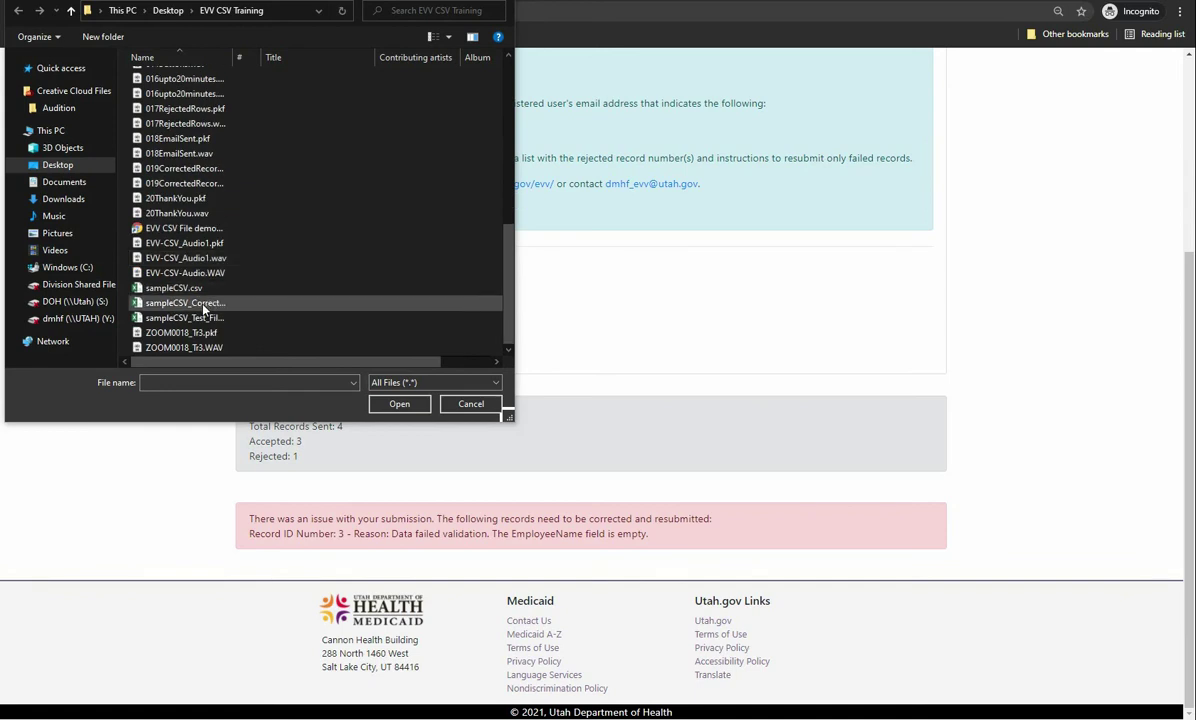
double_click(203, 306)
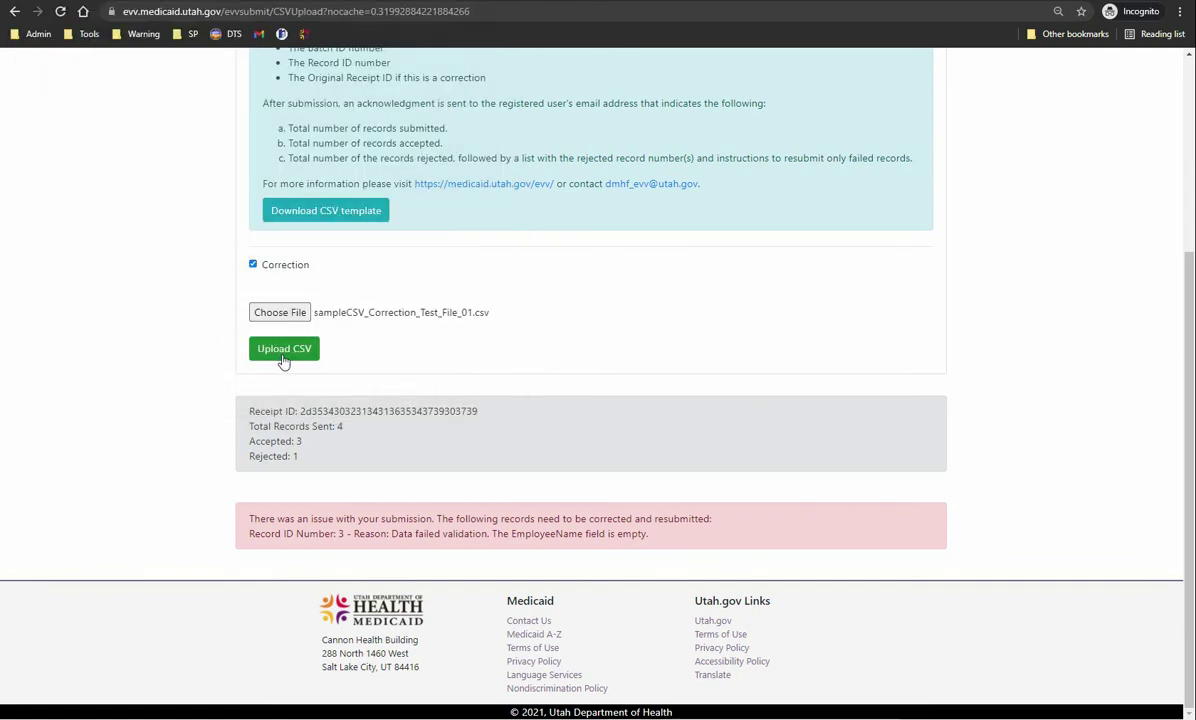
left_click(288, 354)
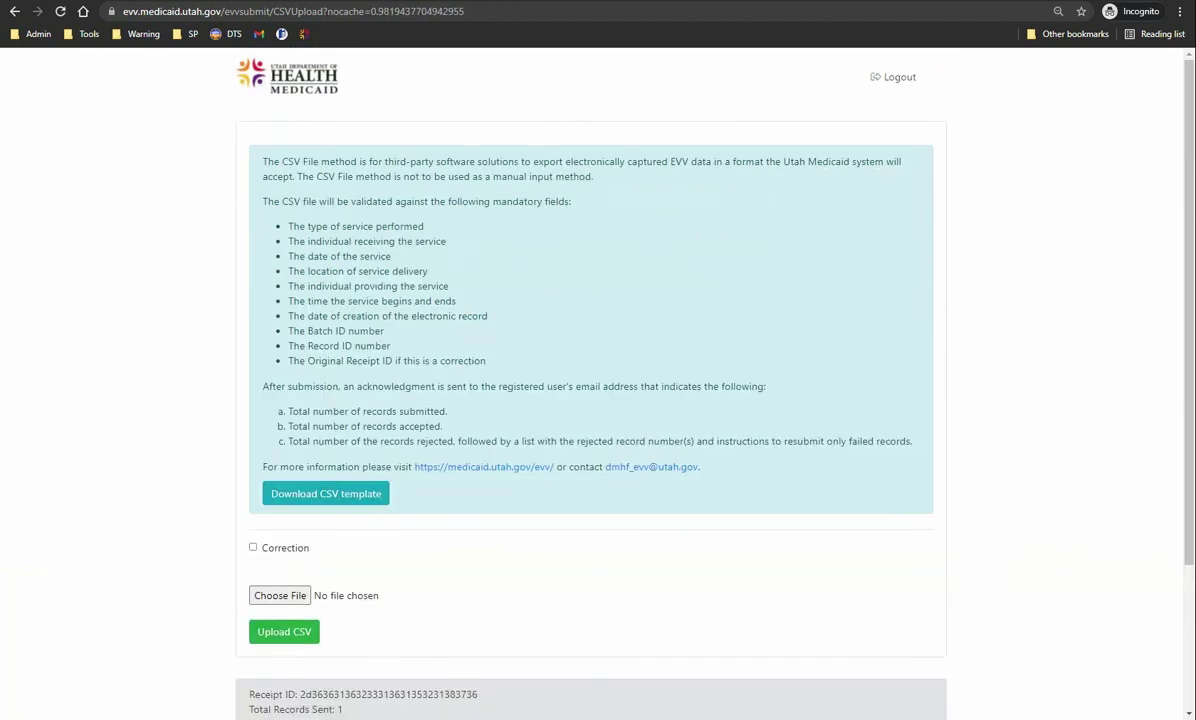
Review the new receipt showing 1 record sent, 1 accepted, 0 rejected
scroll(797, 632, "down", 2)
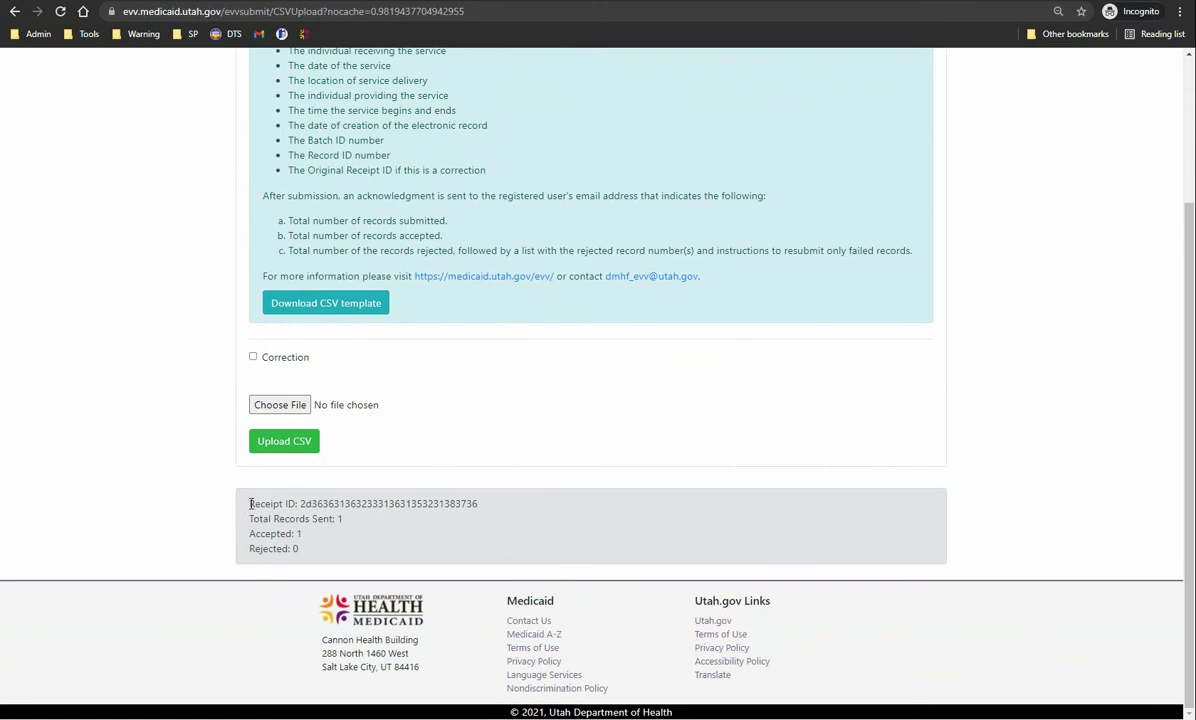
left_click_drag(250, 504, 302, 552)
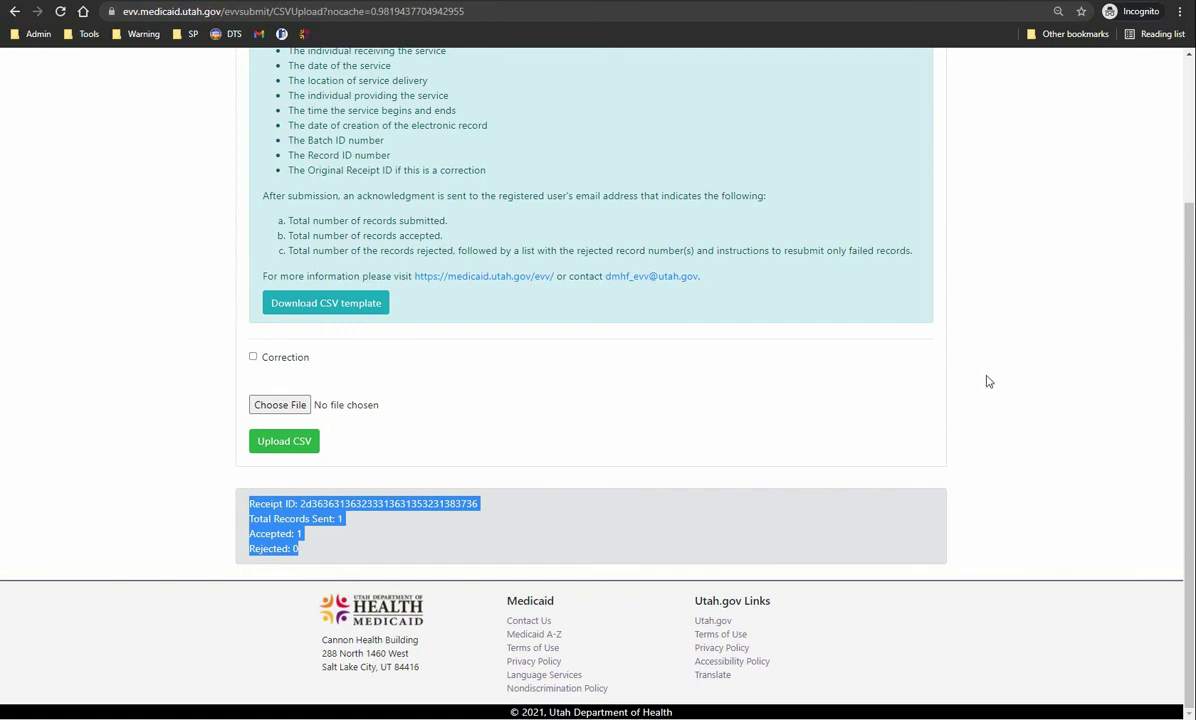
left_click(924, 355)
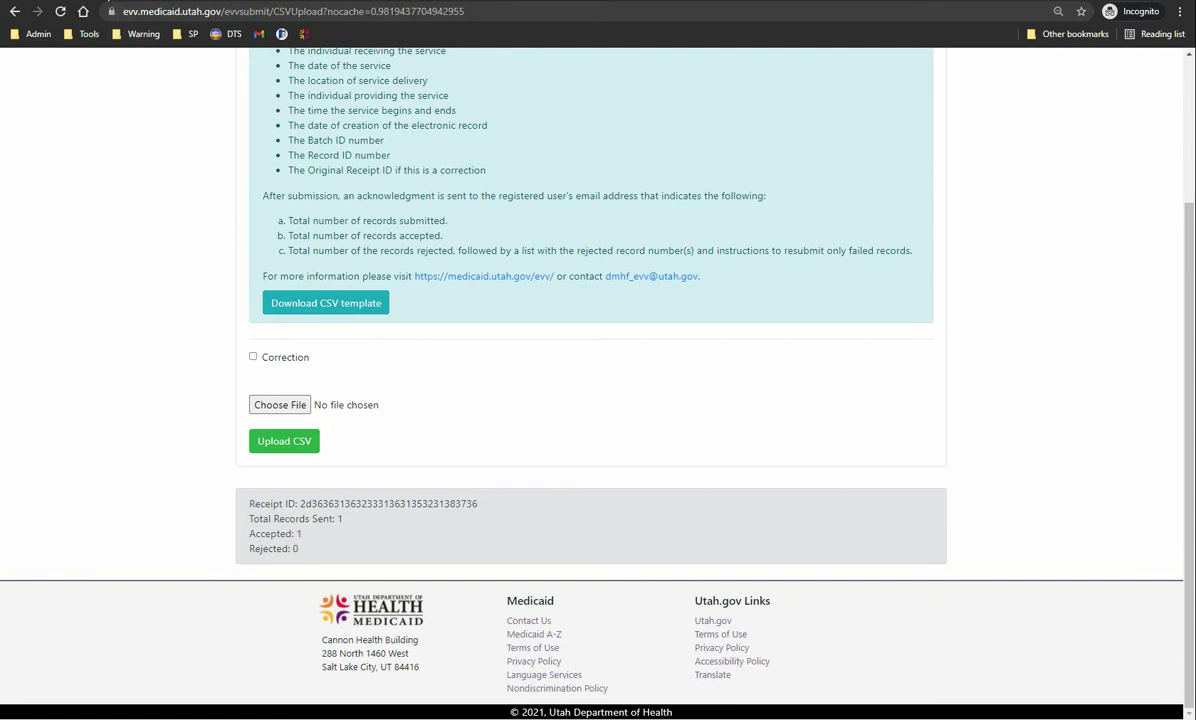
Return to the Medicaid EVV resources page and open the EVV Web Portal and CSV User Guide
left_click(102, 2)
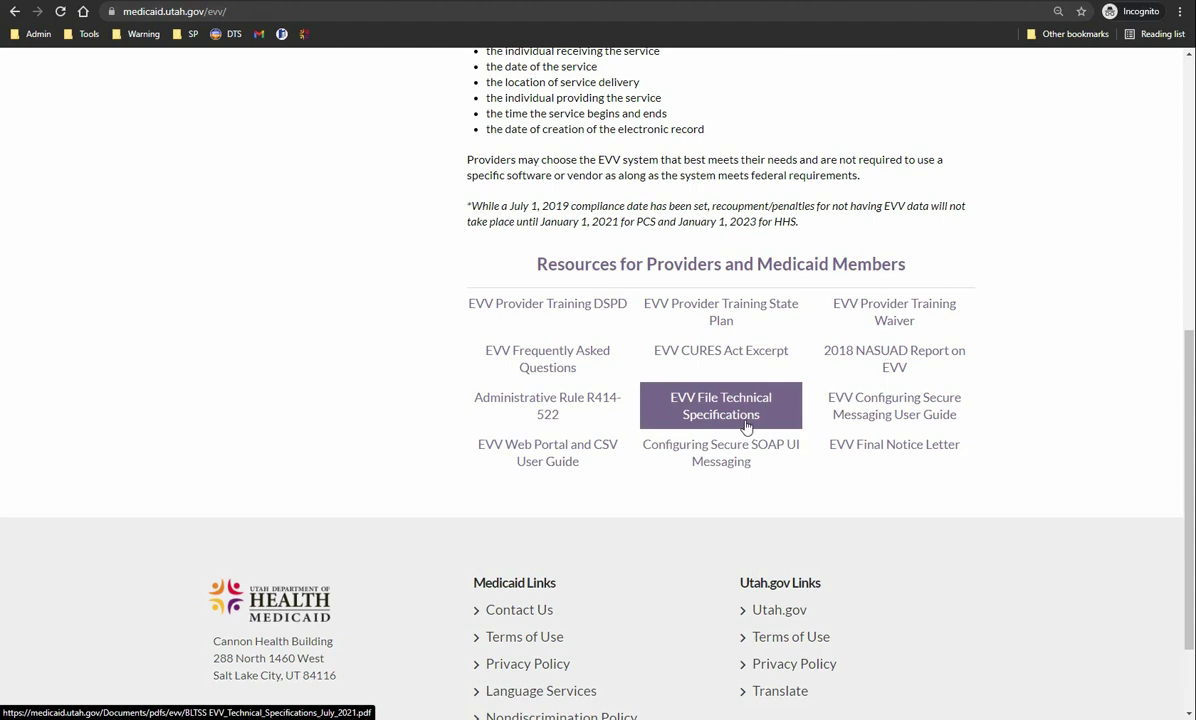
left_click(589, 472)
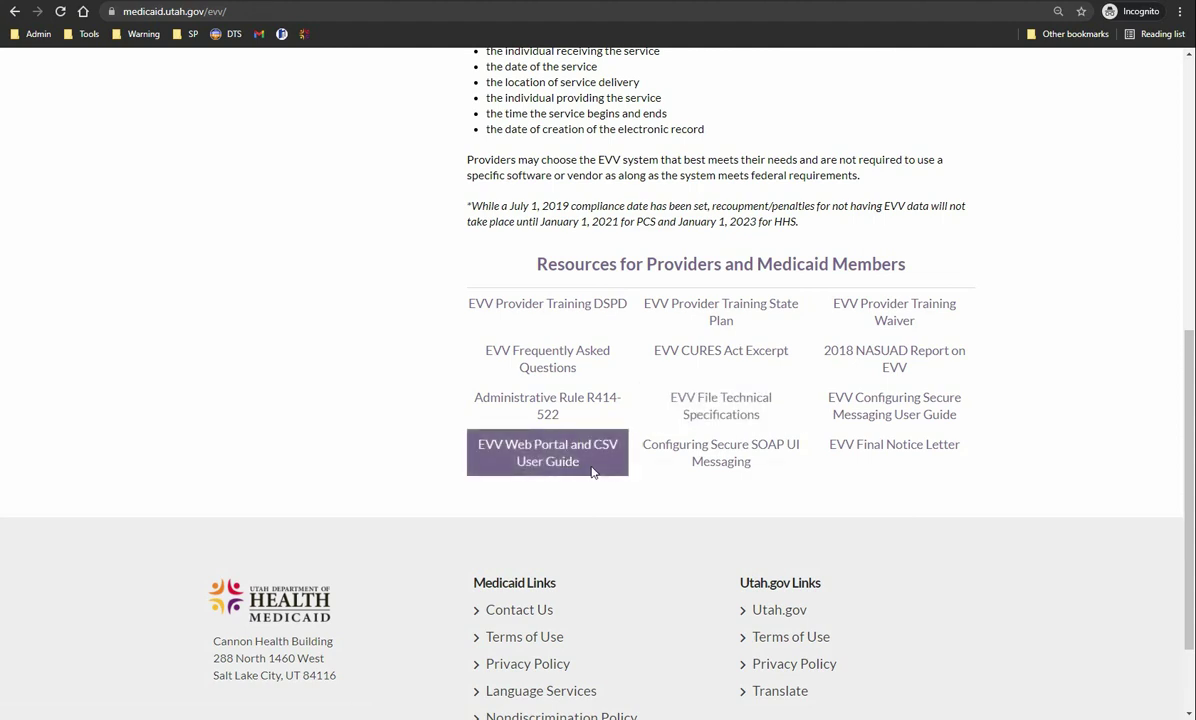